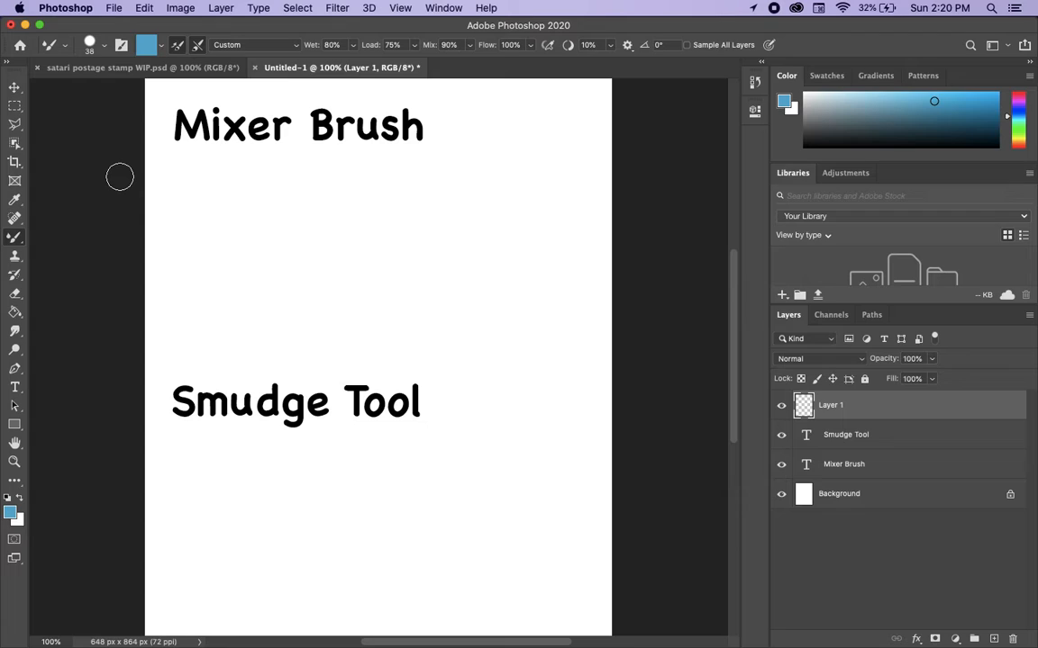
Select the Mixer Brush Tool from the group of brush tools.
right_click(13, 241)
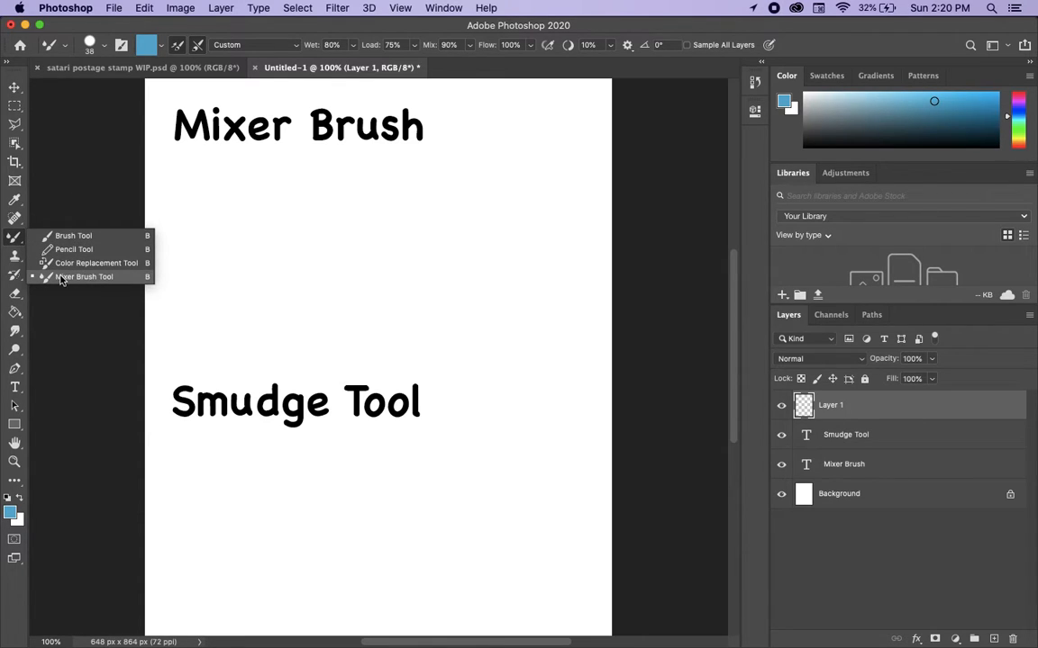
left_click(86, 278)
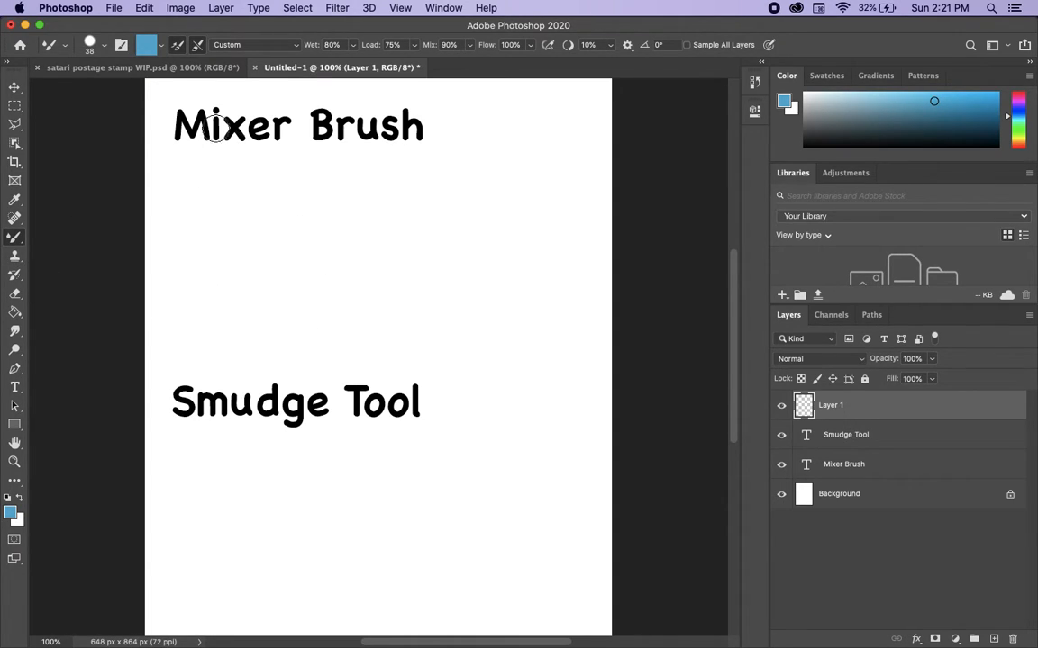
right_click(24, 245)
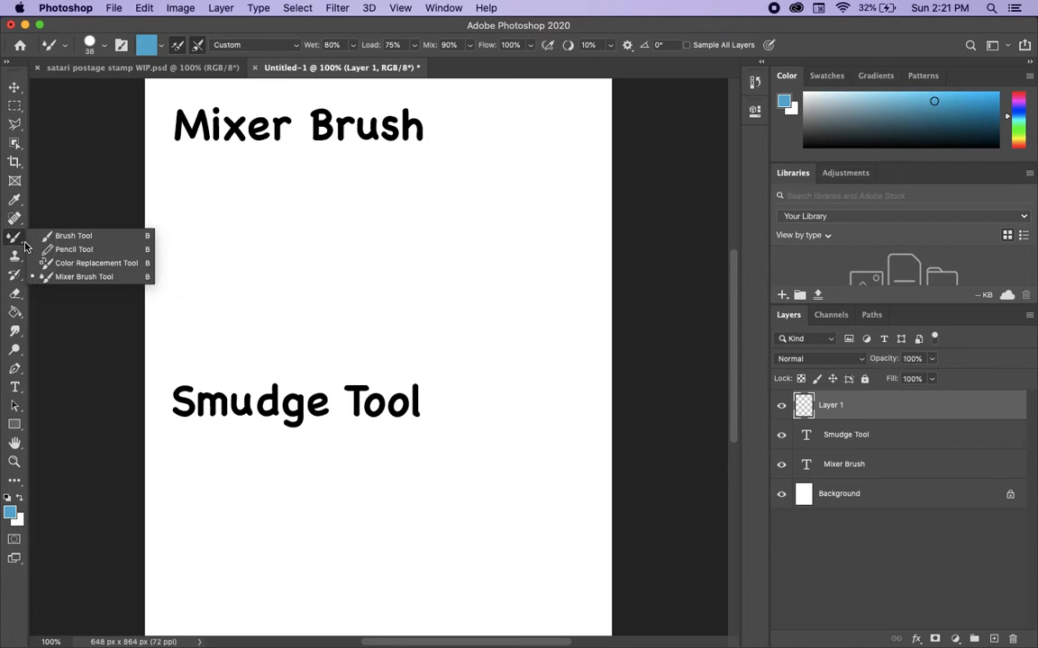
left_click(16, 247)
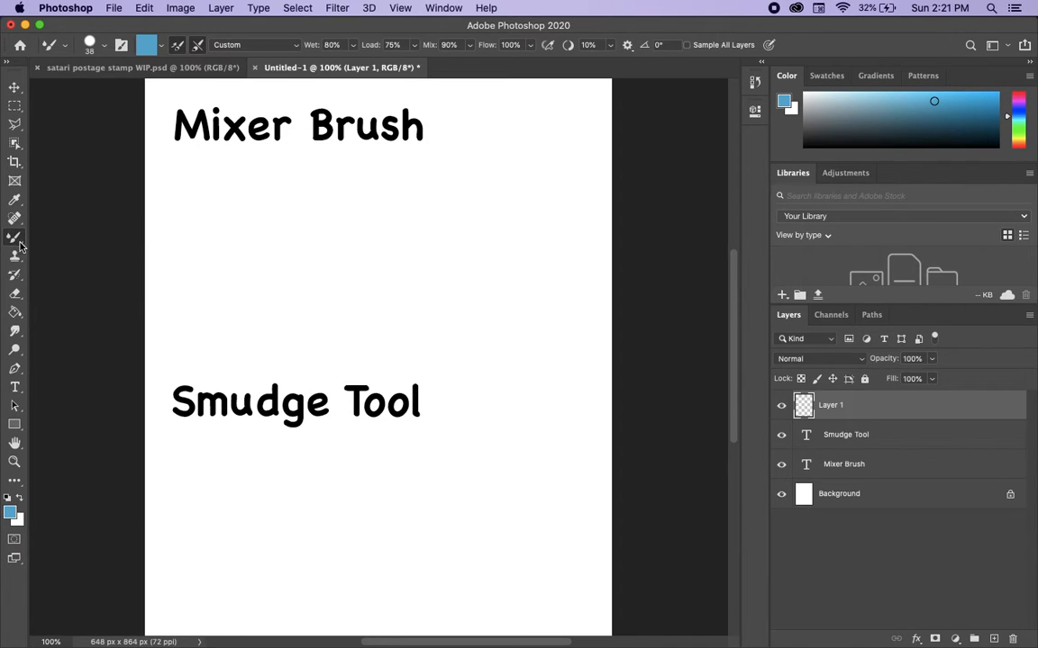
right_click(21, 245)
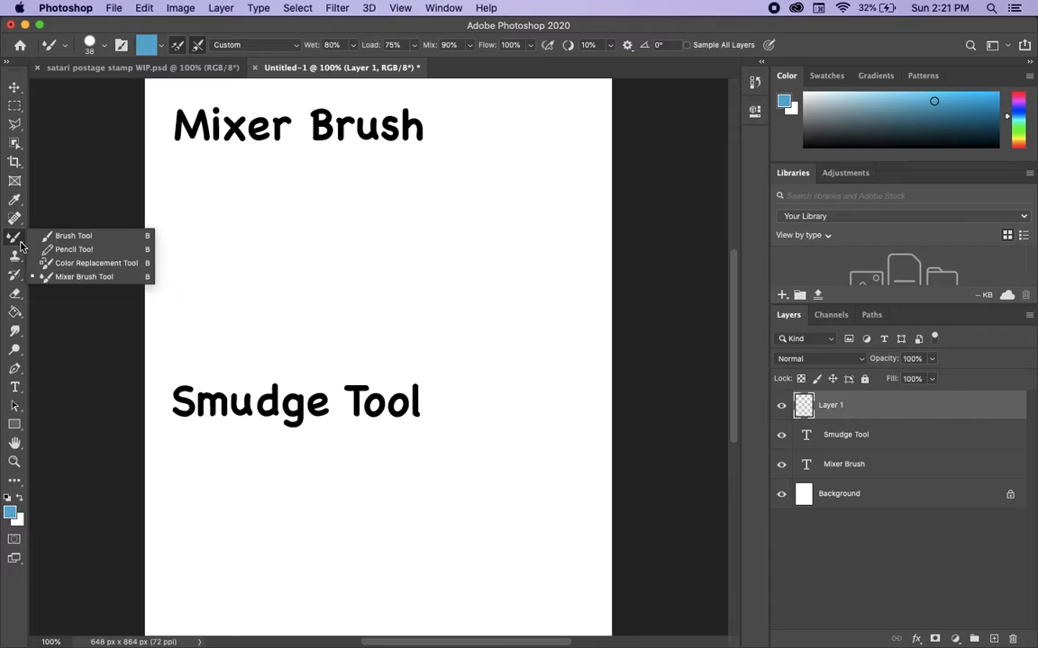
left_click(54, 217)
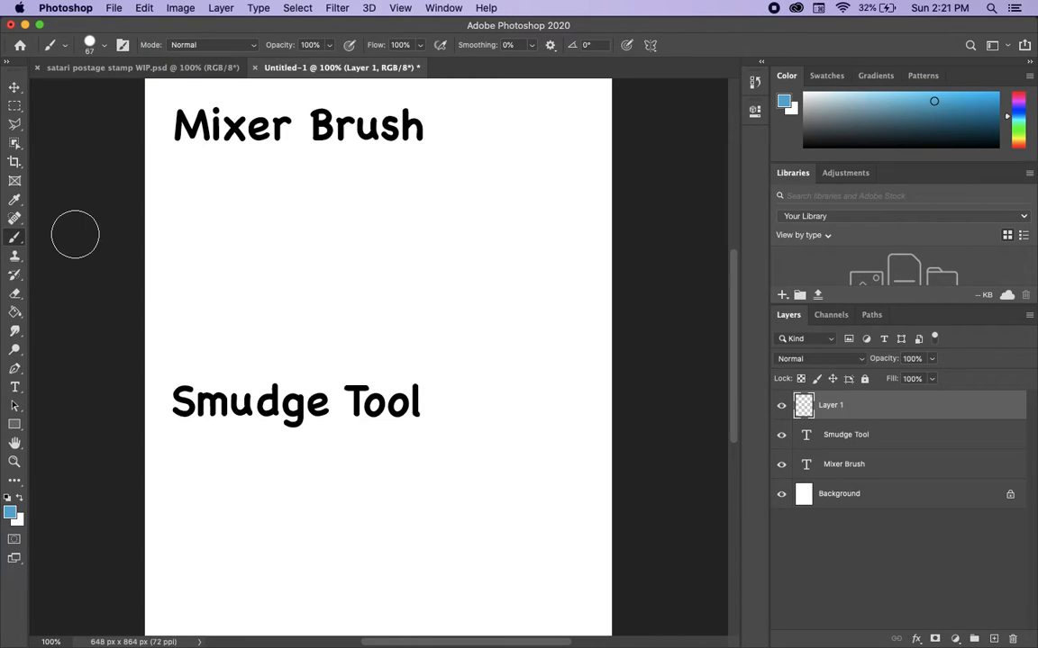
right_click(12, 242)
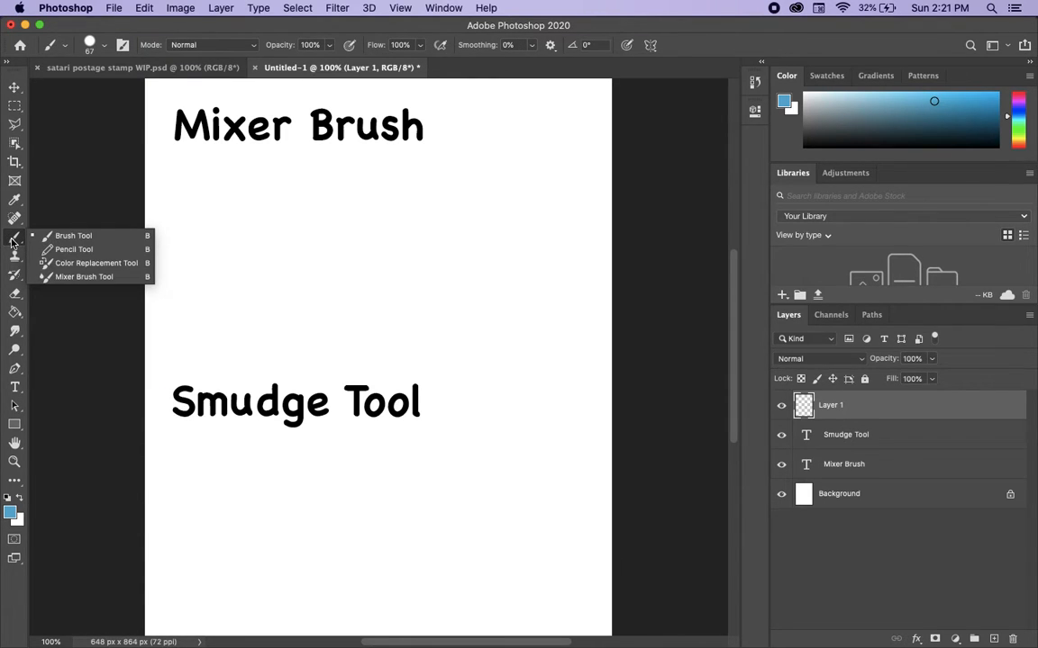
left_click(72, 277)
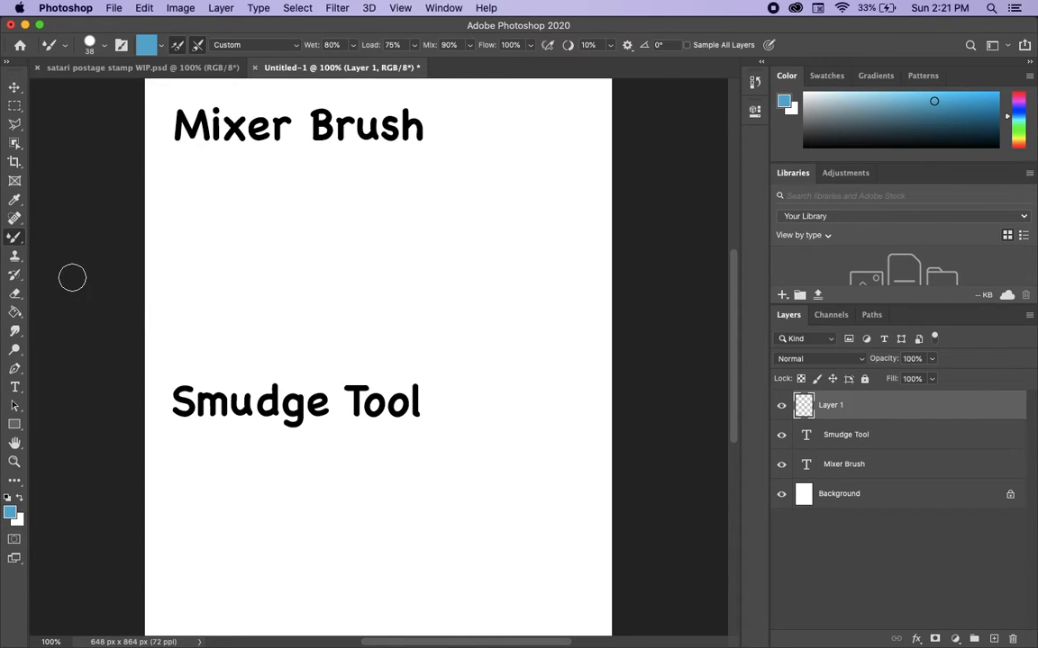
Set the mixer brush to the Hard Round preset with a size of 30 px.
left_click(104, 47)
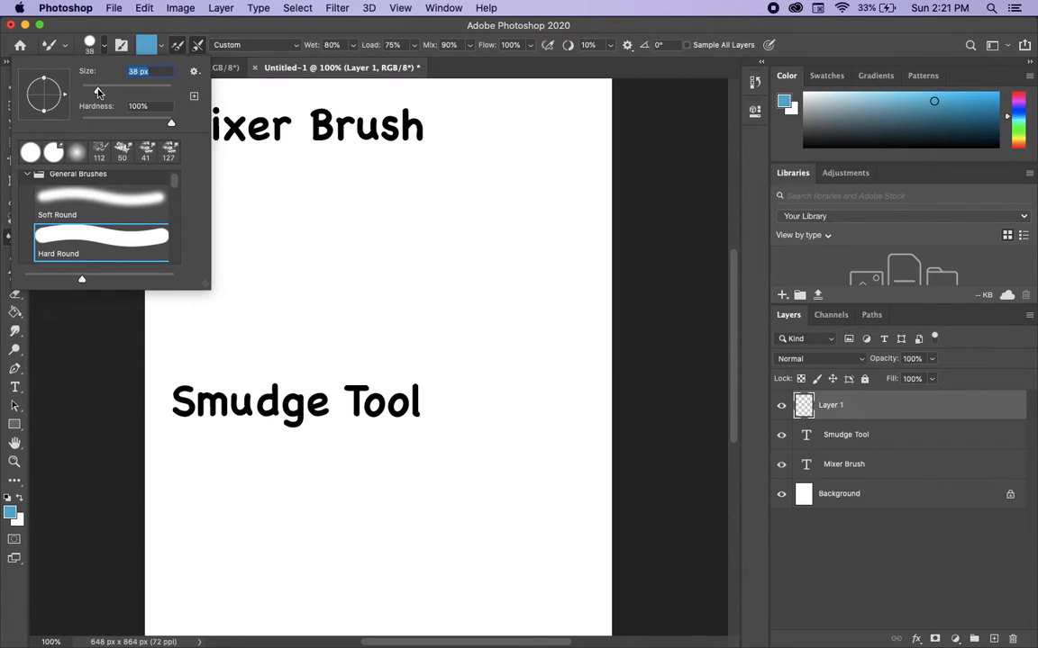
left_click_drag(98, 91, 93, 91)
mouse_move(174, 183)
left_mouse_down()
mouse_move(174, 258)
mouse_move(173, 181)
left_mouse_up()
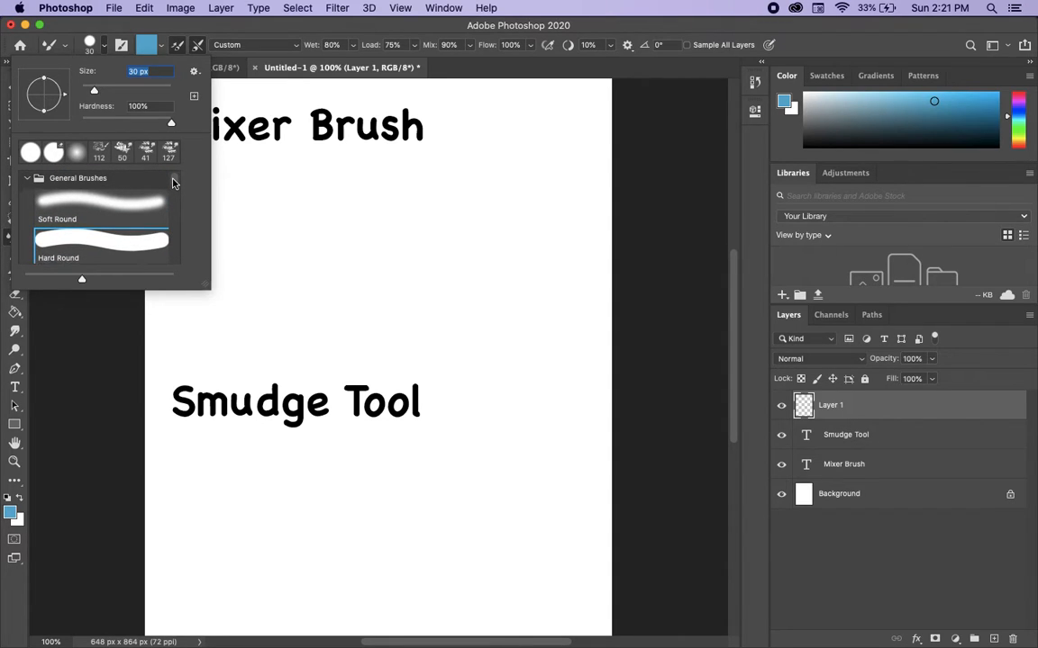
left_click(99, 244)
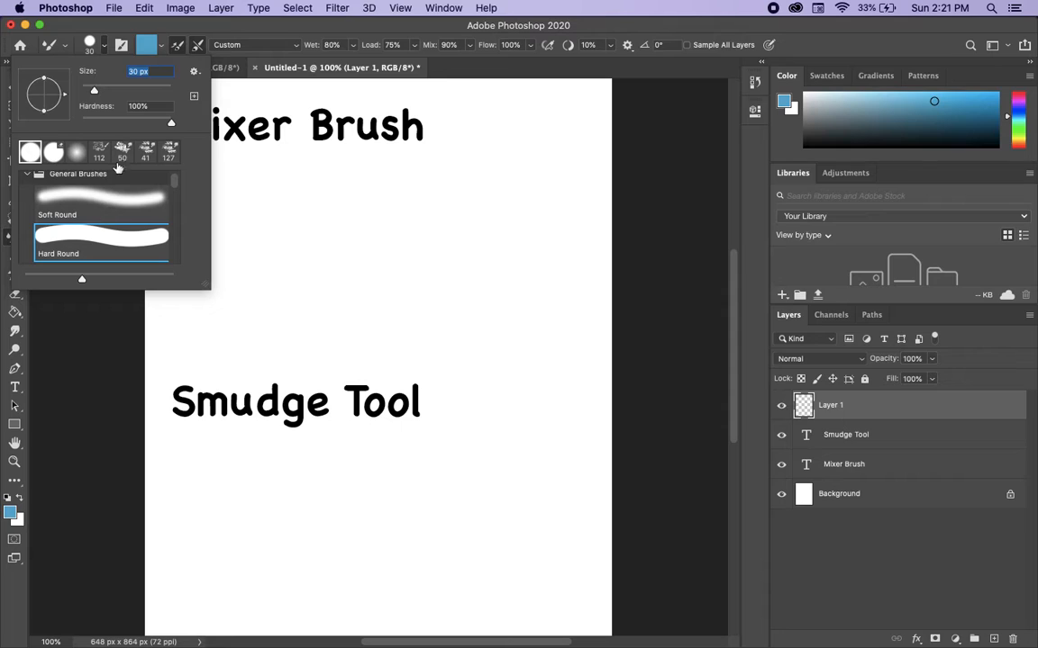
key("i")
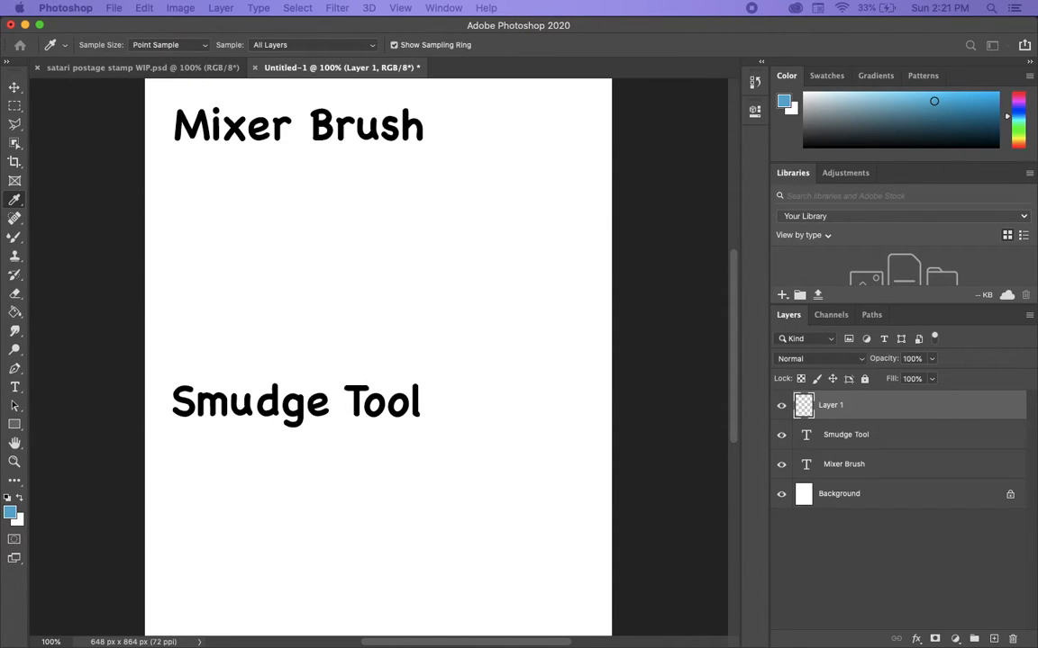
mouse_move(815, 645)
left_mouse_down()
mouse_move(815, 387)
mouse_move(620, 143)
mouse_move(688, 64)
mouse_move(722, 66)
left_mouse_up()
left_click(813, 83)
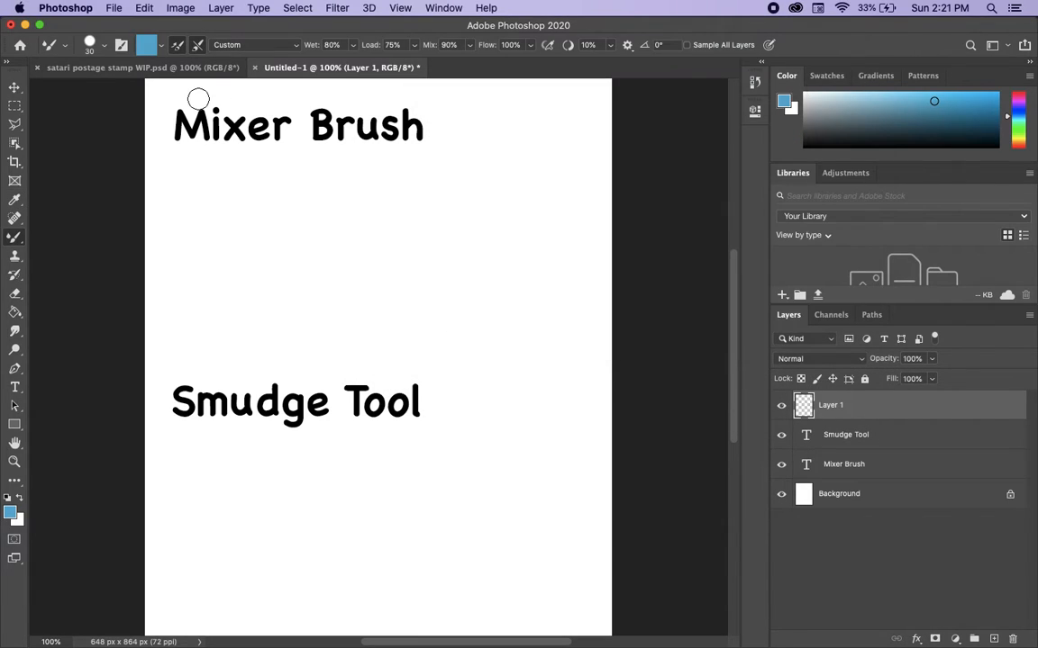
left_click(163, 48)
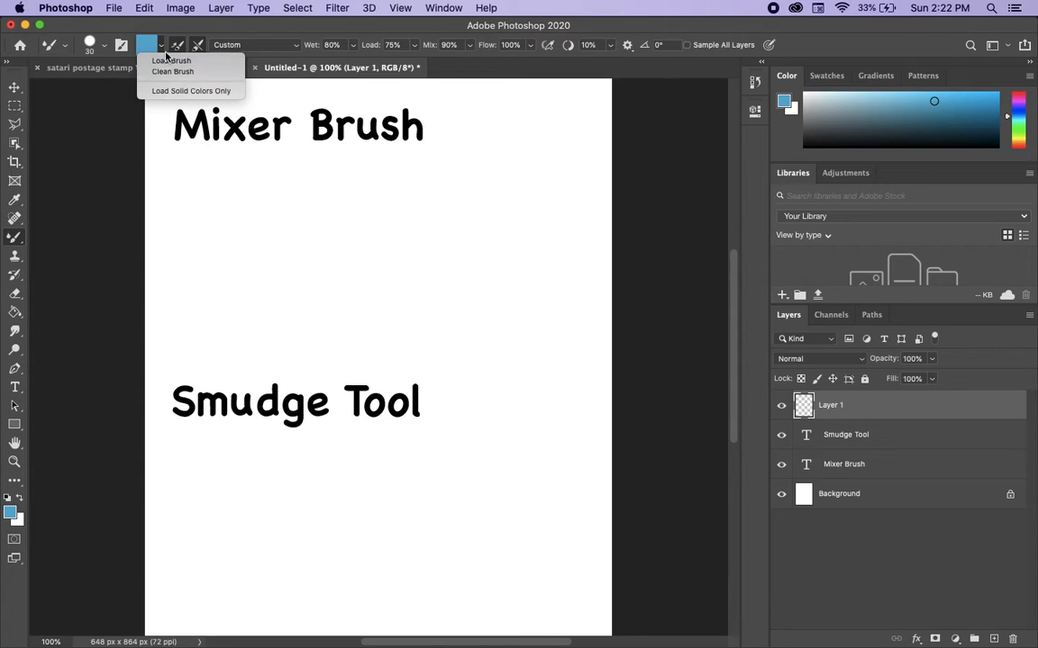
left_click(127, 81)
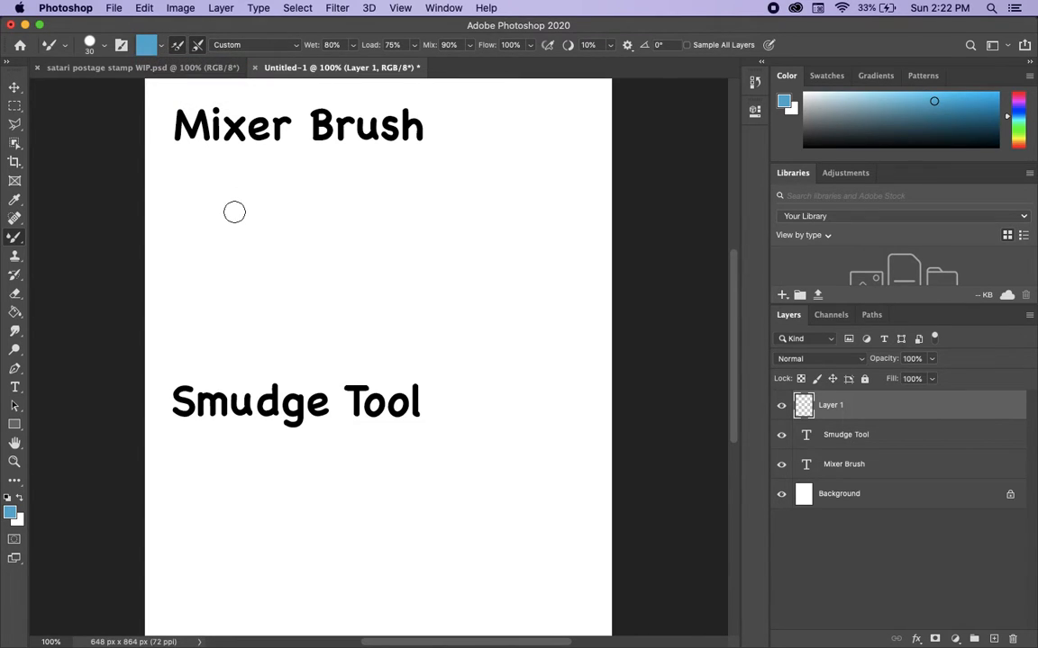
Paint a blue block below the Mixer Brush heading and blend purple strokes into its lower and right edges.
mouse_move(204, 176)
left_mouse_down()
mouse_move(205, 248)
mouse_move(207, 200)
mouse_move(217, 197)
mouse_move(219, 237)
mouse_move(237, 227)
mouse_move(251, 188)
mouse_move(270, 290)
mouse_move(283, 170)
mouse_move(298, 261)
mouse_move(314, 266)
mouse_move(321, 214)
mouse_move(299, 309)
mouse_move(212, 246)
mouse_move(208, 296)
mouse_move(265, 293)
mouse_move(276, 245)
mouse_move(283, 249)
mouse_move(261, 305)
mouse_move(293, 253)
mouse_move(311, 254)
mouse_move(322, 197)
mouse_move(327, 292)
mouse_move(325, 182)
mouse_move(342, 245)
mouse_move(336, 305)
mouse_move(302, 259)
mouse_move(291, 187)
mouse_move(263, 192)
mouse_move(268, 289)
mouse_move(304, 319)
mouse_move(313, 308)
mouse_move(287, 314)
mouse_move(213, 297)
left_mouse_up()
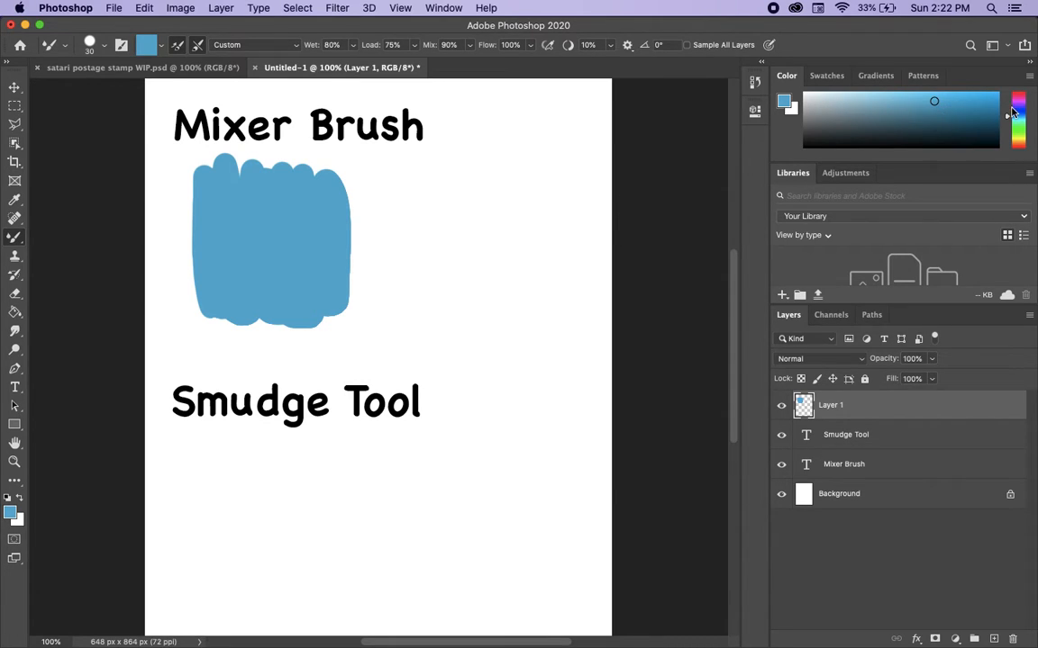
left_click(1019, 106)
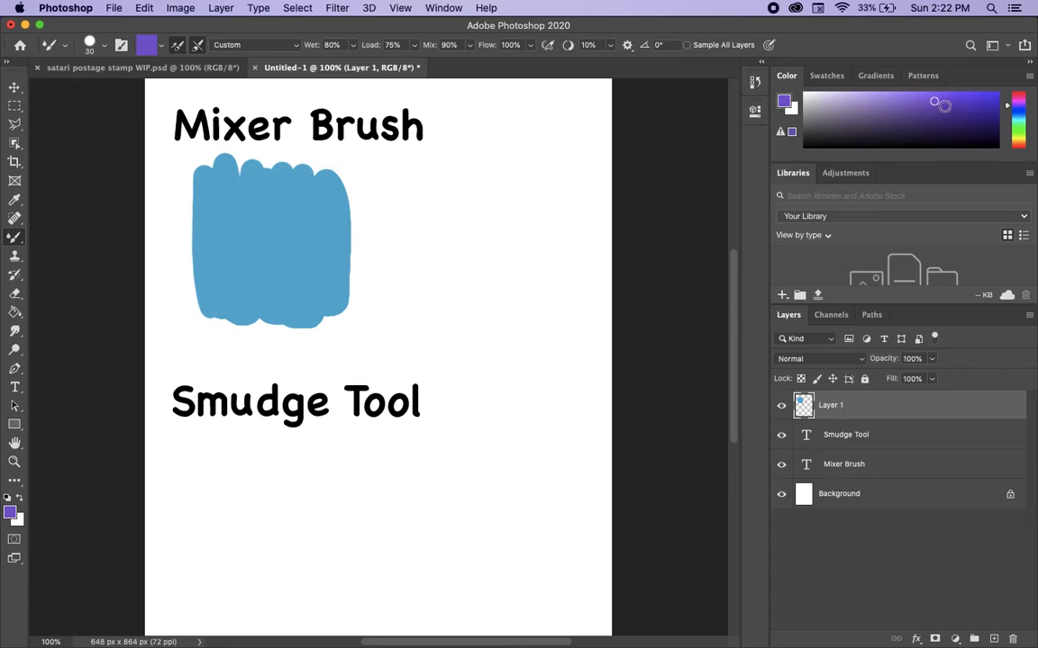
left_click(944, 105)
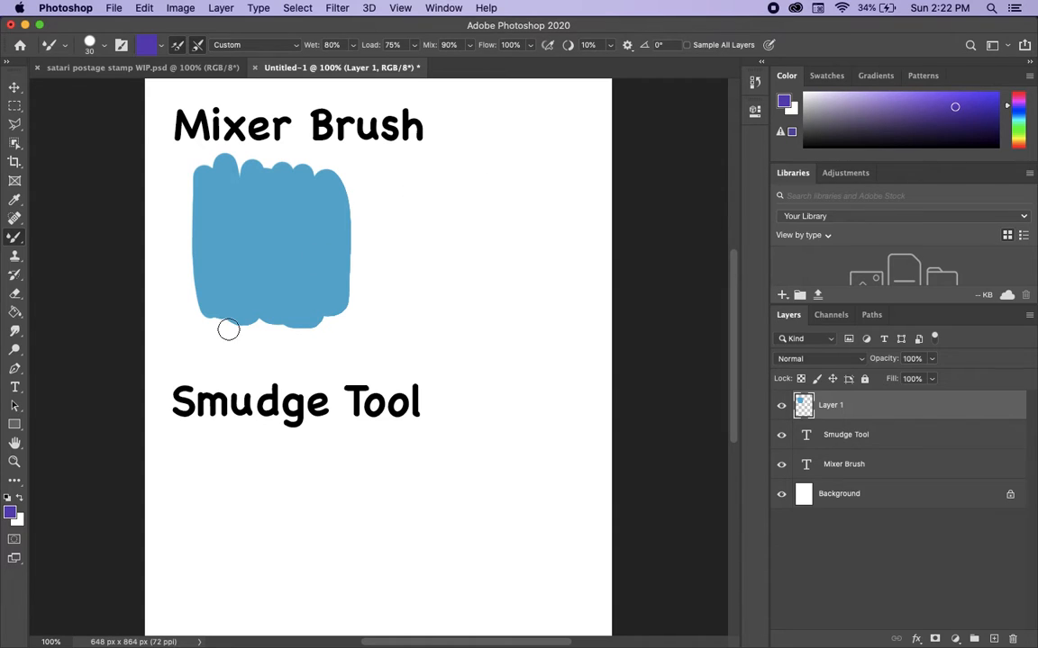
mouse_move(214, 318)
left_mouse_down()
mouse_move(260, 302)
mouse_move(288, 327)
mouse_move(316, 282)
mouse_move(324, 313)
mouse_move(335, 250)
mouse_move(345, 322)
mouse_move(354, 255)
mouse_move(357, 300)
mouse_move(347, 302)
mouse_move(344, 257)
mouse_move(314, 330)
mouse_move(301, 271)
mouse_move(303, 310)
mouse_move(299, 294)
mouse_move(283, 335)
mouse_move(269, 325)
mouse_move(263, 289)
mouse_move(293, 278)
mouse_move(315, 299)
mouse_move(330, 287)
mouse_move(330, 210)
mouse_move(343, 270)
mouse_move(346, 212)
mouse_move(363, 263)
mouse_move(370, 194)
mouse_move(354, 330)
mouse_move(311, 297)
mouse_move(355, 246)
mouse_move(364, 292)
mouse_move(364, 212)
mouse_move(385, 285)
mouse_move(383, 178)
mouse_move(390, 259)
mouse_move(370, 222)
mouse_move(372, 269)
mouse_move(397, 246)
mouse_move(398, 298)
mouse_move(398, 209)
mouse_move(407, 295)
mouse_move(412, 214)
mouse_move(428, 252)
mouse_move(422, 274)
mouse_move(386, 219)
mouse_move(349, 260)
mouse_move(341, 213)
mouse_move(305, 290)
mouse_move(293, 252)
mouse_move(315, 266)
mouse_move(315, 294)
mouse_move(321, 239)
mouse_move(324, 287)
mouse_move(318, 230)
mouse_move(329, 255)
mouse_move(323, 206)
mouse_move(343, 294)
mouse_move(315, 194)
mouse_move(356, 251)
left_mouse_up()
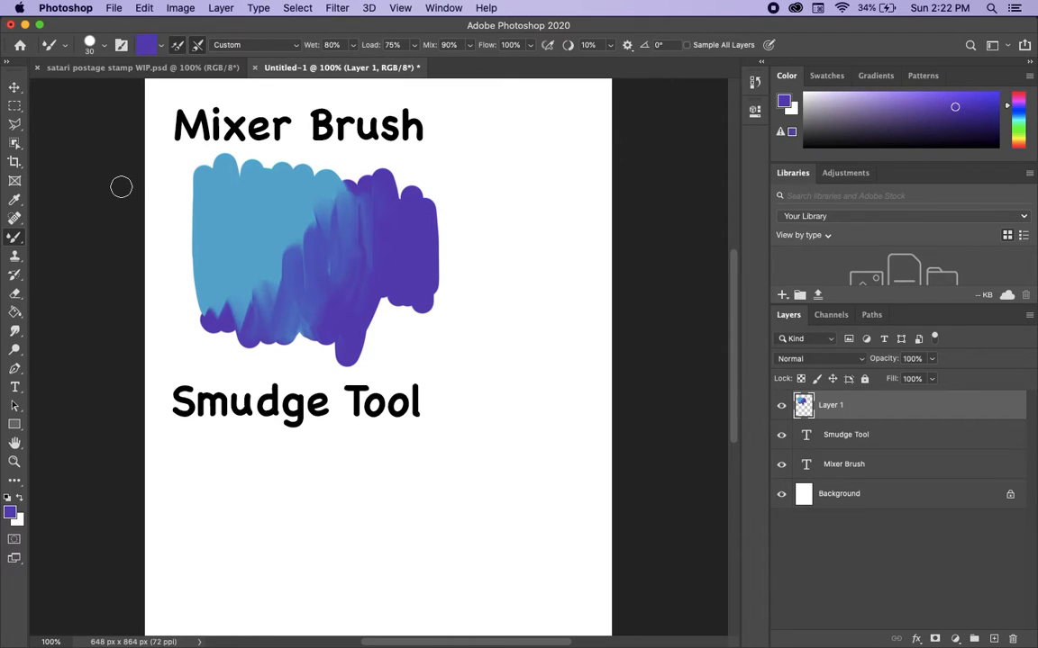
Sample the block's light blue, darken it, and blend mixer brush strokes into the left and right ends of the painted area.
left_click(15, 199)
left_click(263, 216)
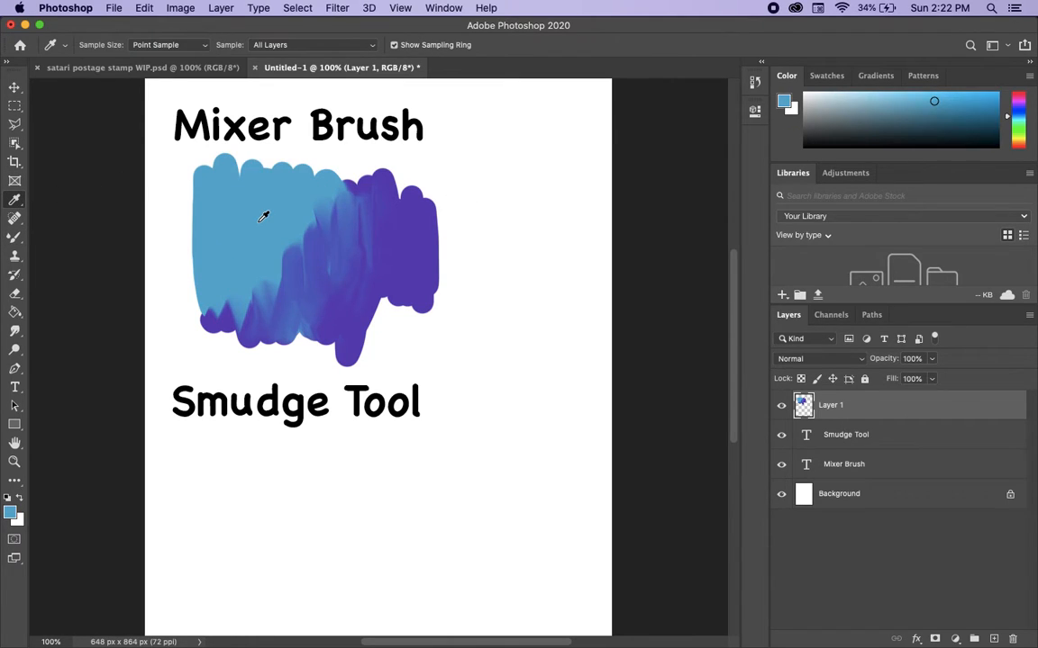
left_click(11, 207)
left_click(249, 213)
left_click(14, 236)
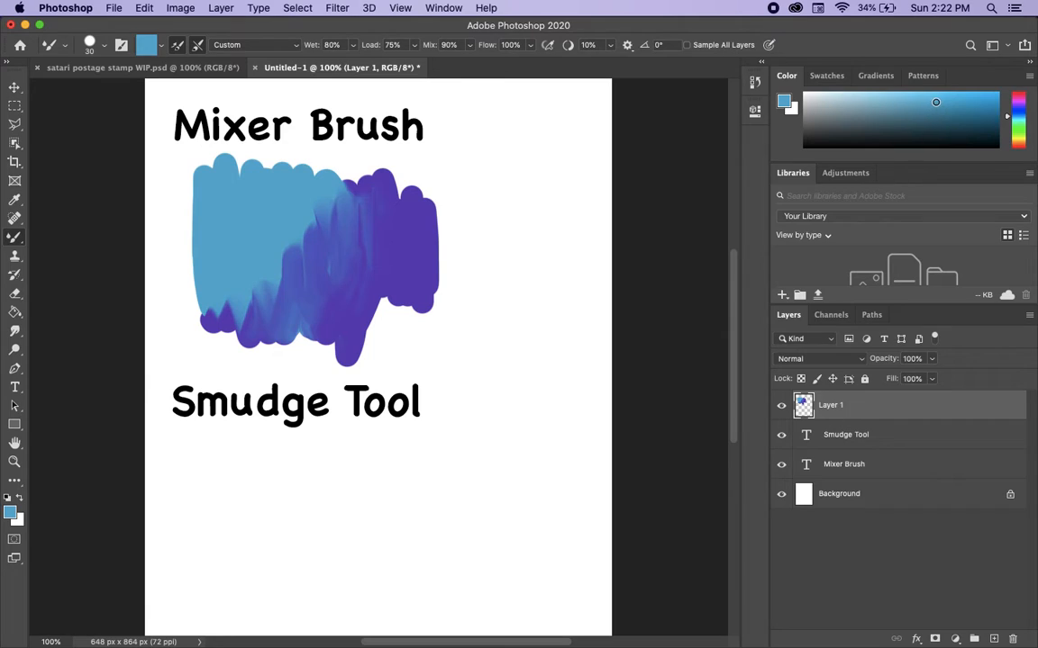
left_click_drag(938, 106, 940, 111)
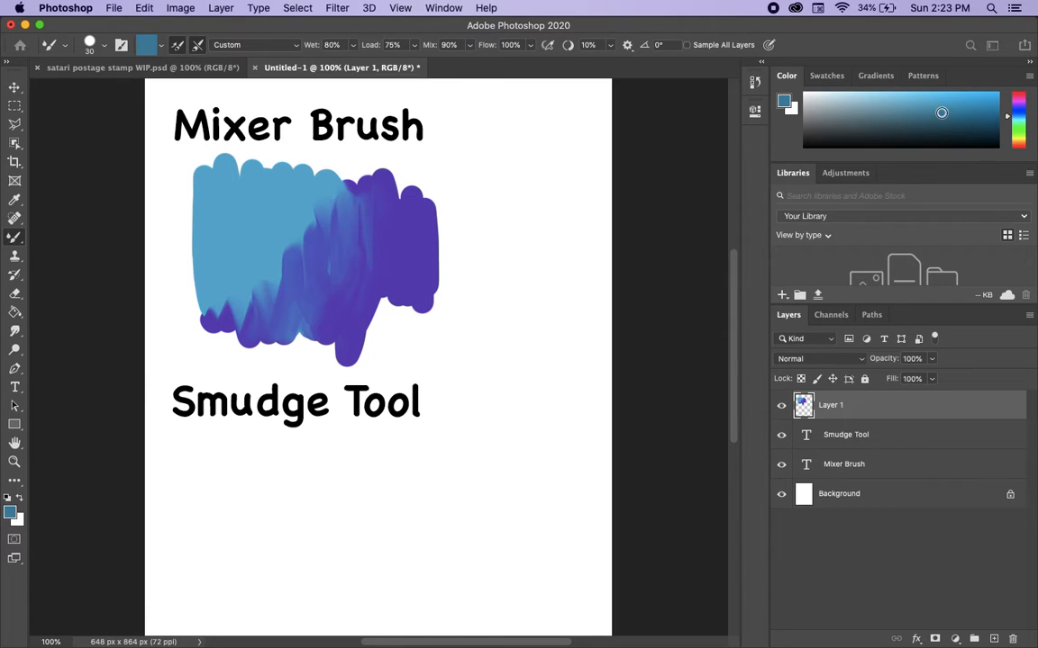
mouse_move(202, 269)
left_mouse_down()
mouse_move(205, 242)
mouse_move(210, 296)
mouse_move(209, 261)
mouse_move(221, 289)
mouse_move(226, 252)
mouse_move(231, 290)
mouse_move(204, 204)
mouse_move(205, 256)
mouse_move(193, 237)
mouse_move(204, 224)
mouse_move(214, 287)
mouse_move(205, 218)
mouse_move(196, 233)
mouse_move(207, 267)
mouse_move(206, 192)
mouse_move(192, 178)
mouse_move(188, 257)
mouse_move(188, 183)
mouse_move(200, 270)
left_mouse_up()
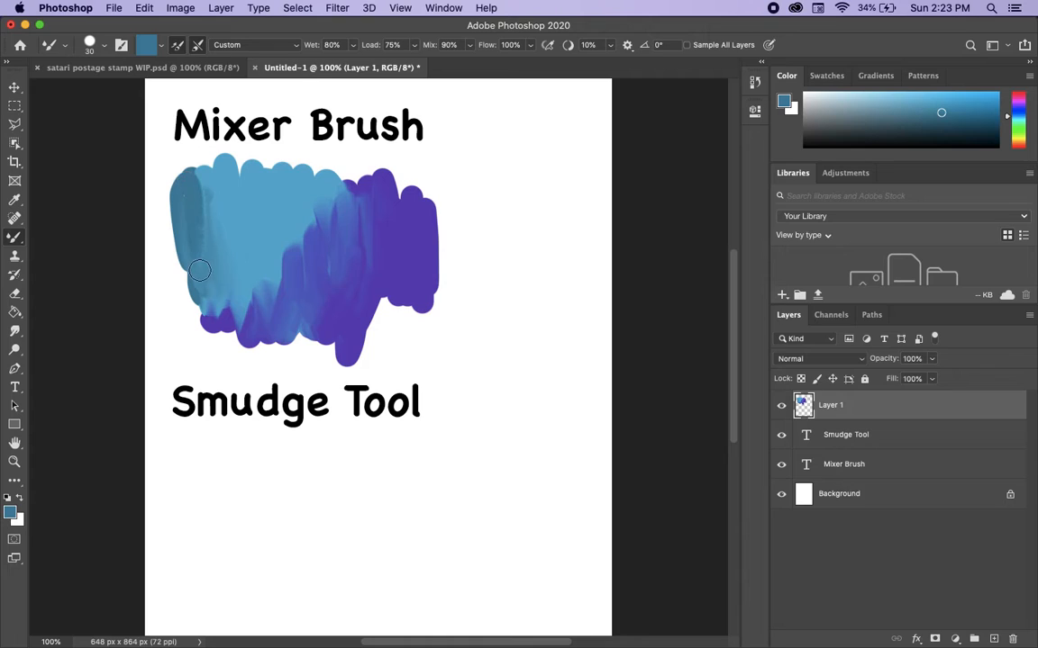
mouse_move(178, 207)
left_mouse_down()
mouse_move(175, 277)
mouse_move(213, 238)
mouse_move(240, 281)
mouse_move(239, 250)
mouse_move(243, 274)
mouse_move(194, 238)
mouse_move(196, 223)
mouse_move(210, 247)
mouse_move(221, 234)
mouse_move(239, 283)
mouse_move(247, 262)
mouse_move(255, 290)
mouse_move(187, 258)
mouse_move(193, 282)
mouse_move(201, 259)
mouse_move(232, 302)
mouse_move(251, 264)
mouse_move(271, 298)
left_mouse_up()
mouse_move(213, 207)
left_mouse_down()
mouse_move(237, 283)
mouse_move(258, 254)
mouse_move(268, 294)
mouse_move(264, 281)
mouse_move(255, 302)
mouse_move(236, 280)
mouse_move(236, 313)
mouse_move(202, 276)
mouse_move(200, 323)
mouse_move(186, 290)
mouse_move(190, 314)
mouse_move(230, 335)
left_mouse_up()
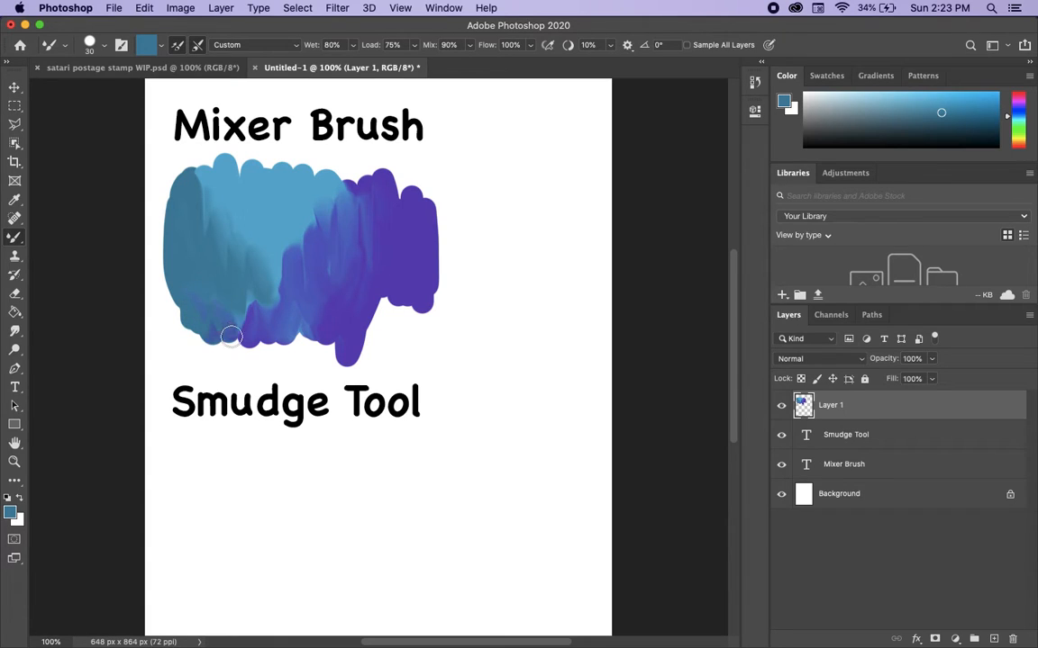
mouse_move(408, 295)
left_mouse_down()
mouse_move(423, 235)
mouse_move(423, 335)
mouse_move(446, 237)
mouse_move(450, 318)
mouse_move(429, 218)
mouse_move(430, 289)
mouse_move(446, 242)
mouse_move(453, 263)
mouse_move(453, 226)
mouse_move(455, 259)
mouse_move(421, 229)
mouse_move(422, 197)
mouse_move(433, 273)
mouse_move(451, 172)
mouse_move(474, 269)
mouse_move(448, 262)
left_mouse_up()
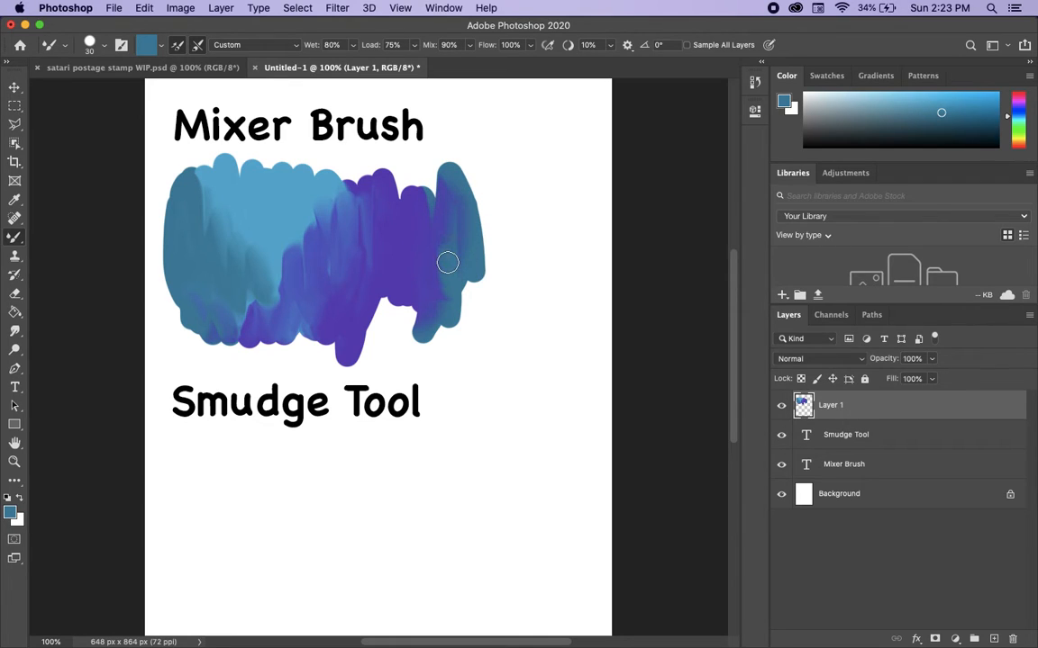
mouse_move(300, 220)
left_mouse_down()
mouse_move(267, 156)
mouse_move(386, 166)
left_mouse_up()
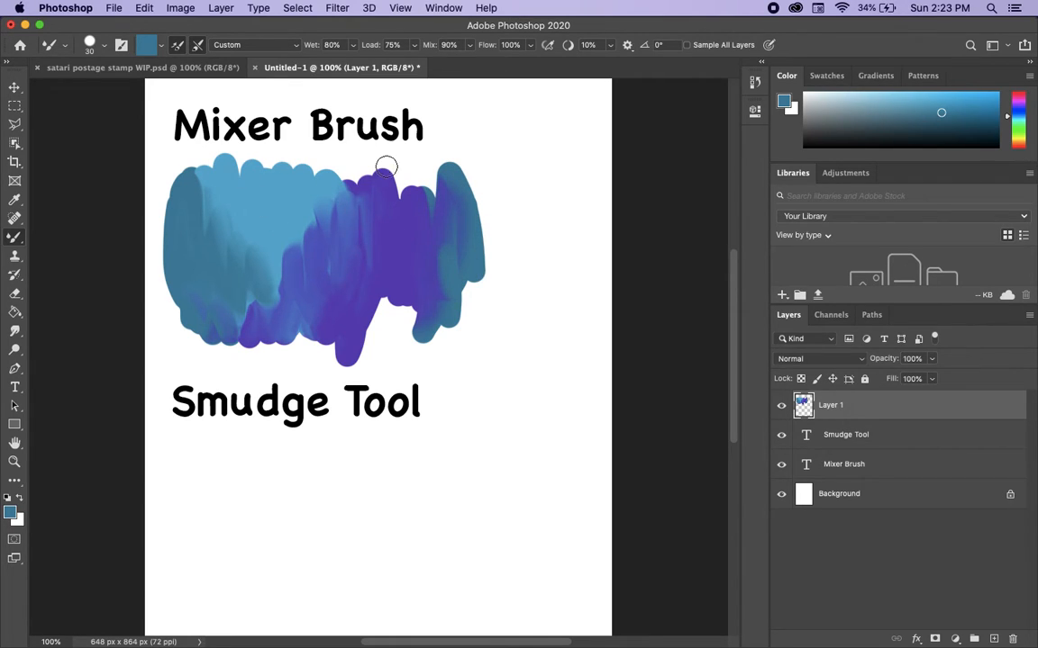
Clean the mixer brush, reload it with colour sampled from the painted area's right end, and blend more strokes there.
left_click(161, 49)
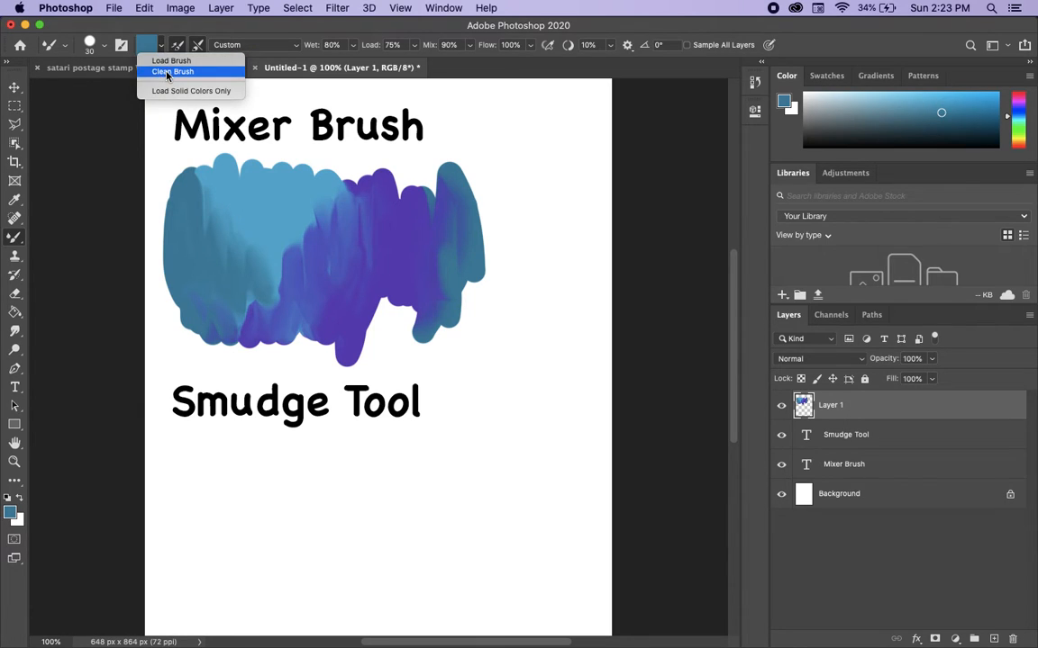
left_click(167, 76)
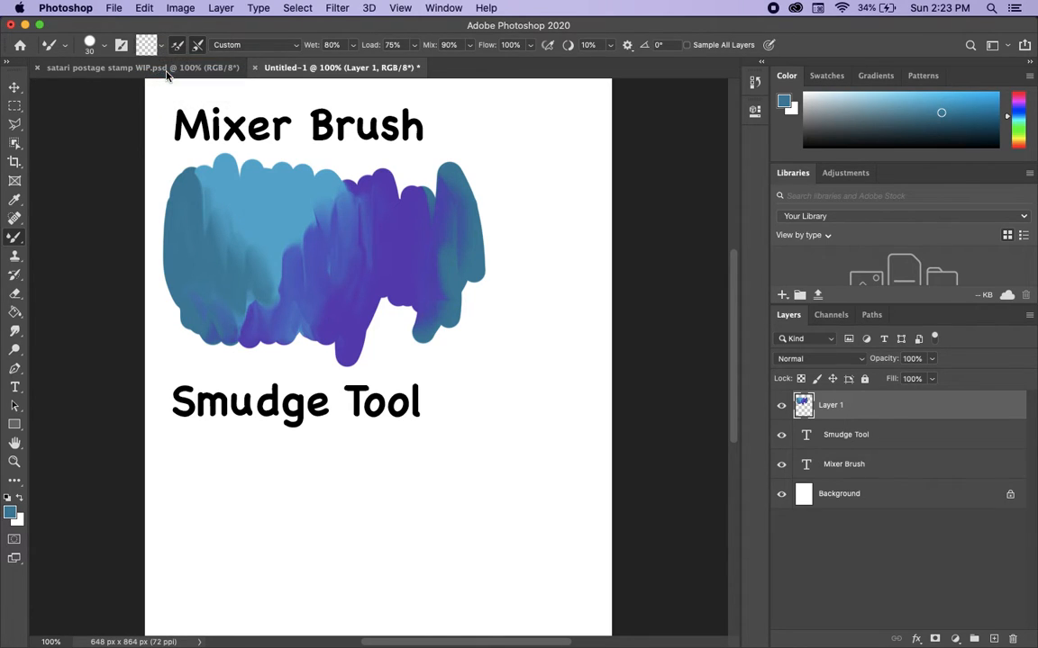
left_click(432, 175, "alt")
mouse_move(422, 165)
left_mouse_down()
mouse_move(445, 227)
mouse_move(450, 184)
mouse_move(449, 215)
left_mouse_up()
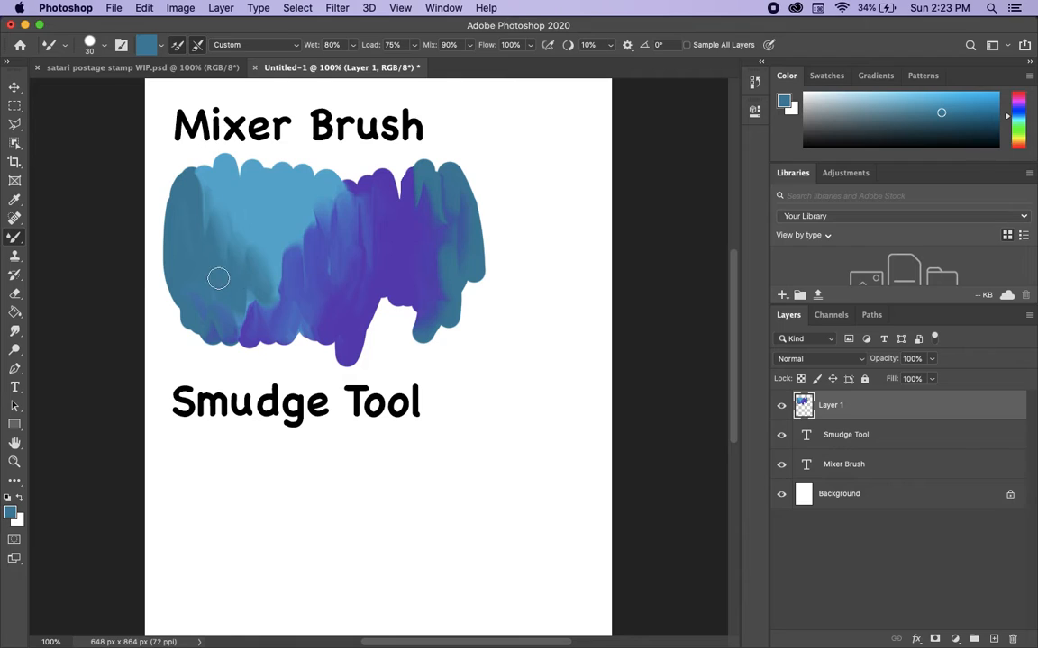
Use the regular Brush Tool to paint a light blue block and an adjoining dark blue block below the Smudge Tool heading.
right_click(17, 237)
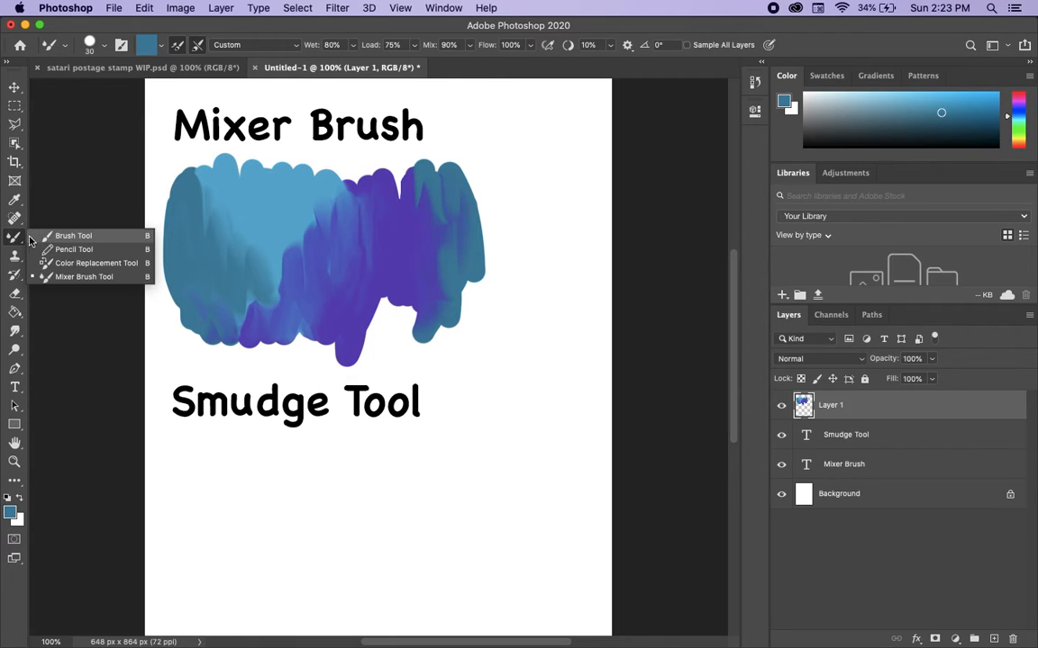
left_click(62, 239)
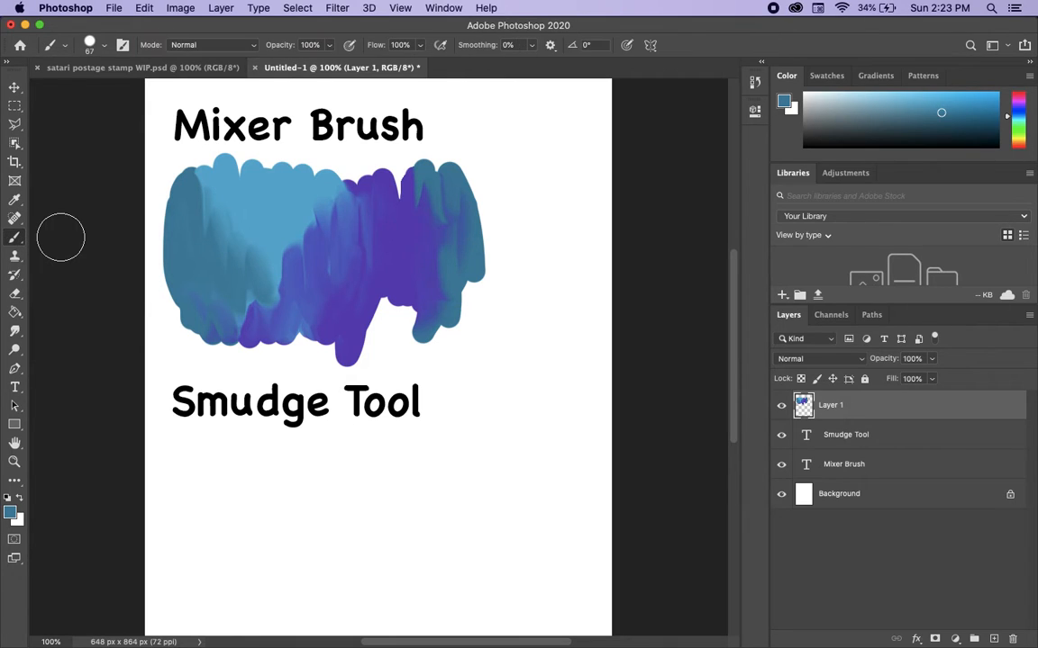
right_click(15, 236)
left_click(65, 238)
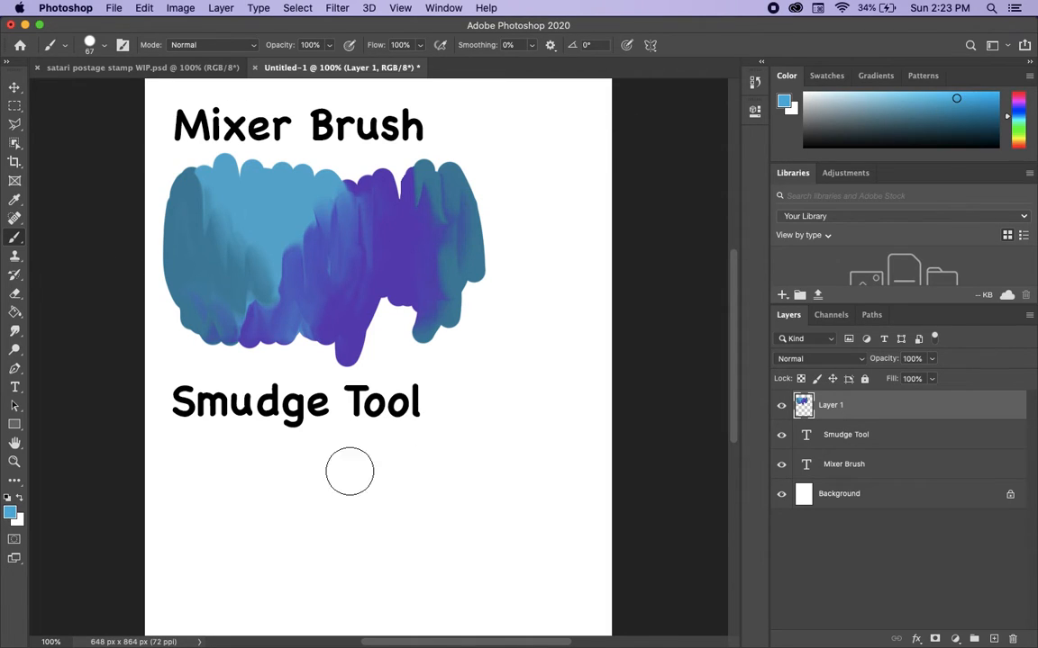
mouse_move(229, 474)
left_mouse_down()
mouse_move(231, 602)
mouse_move(255, 583)
mouse_move(272, 452)
mouse_move(281, 592)
mouse_move(291, 508)
mouse_move(306, 594)
left_mouse_up()
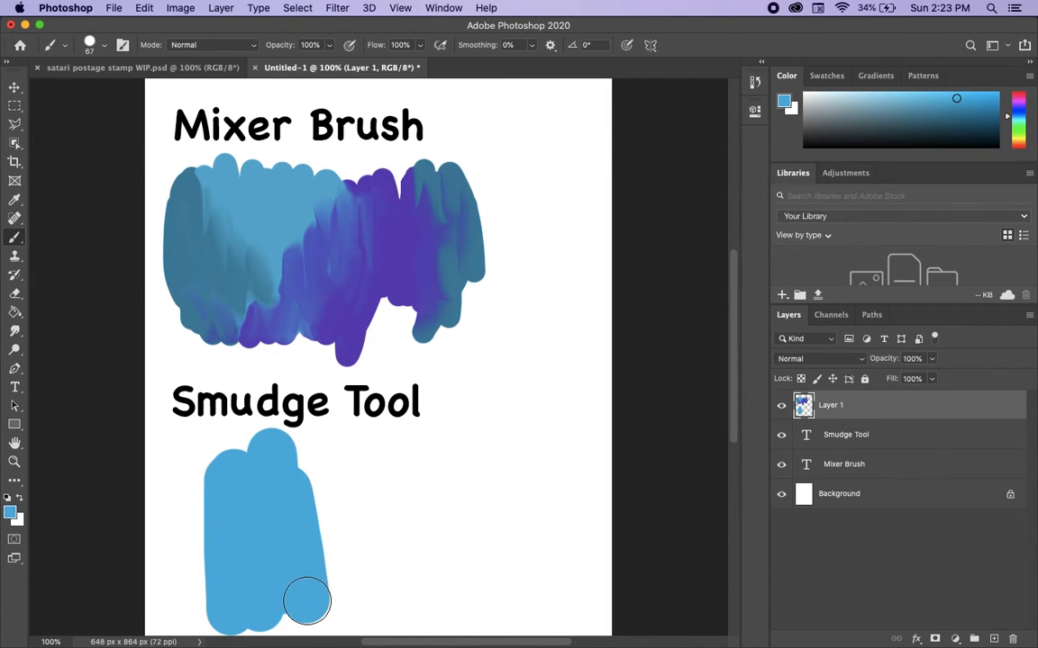
left_click_drag(957, 99, 967, 120)
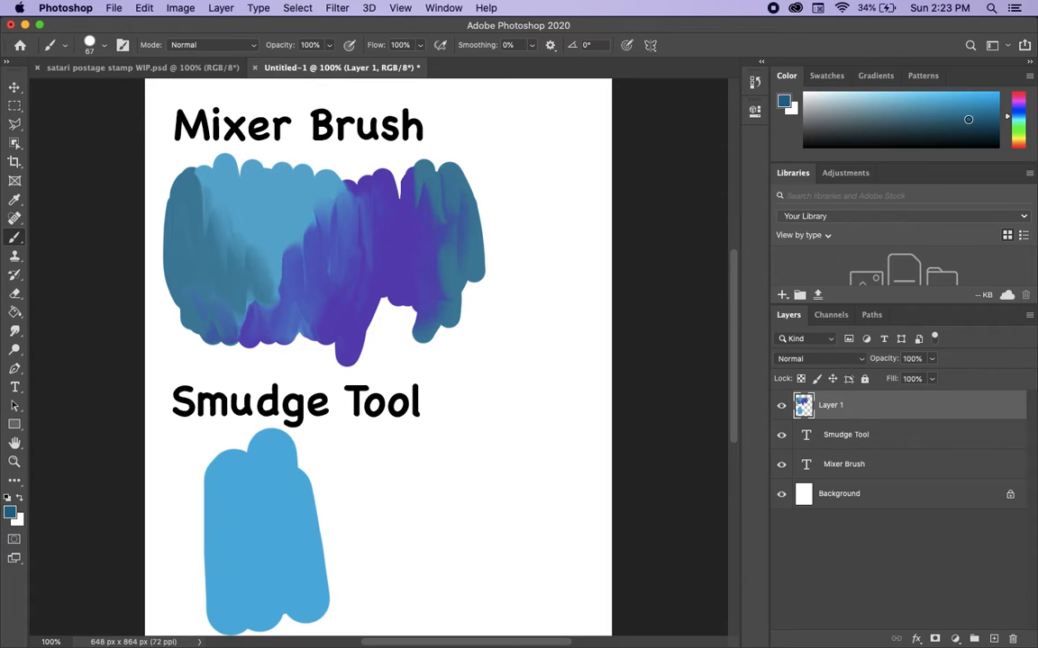
mouse_move(312, 486)
left_mouse_down()
mouse_move(323, 603)
mouse_move(321, 463)
mouse_move(360, 580)
mouse_move(378, 526)
mouse_move(389, 528)
mouse_move(405, 581)
left_mouse_up()
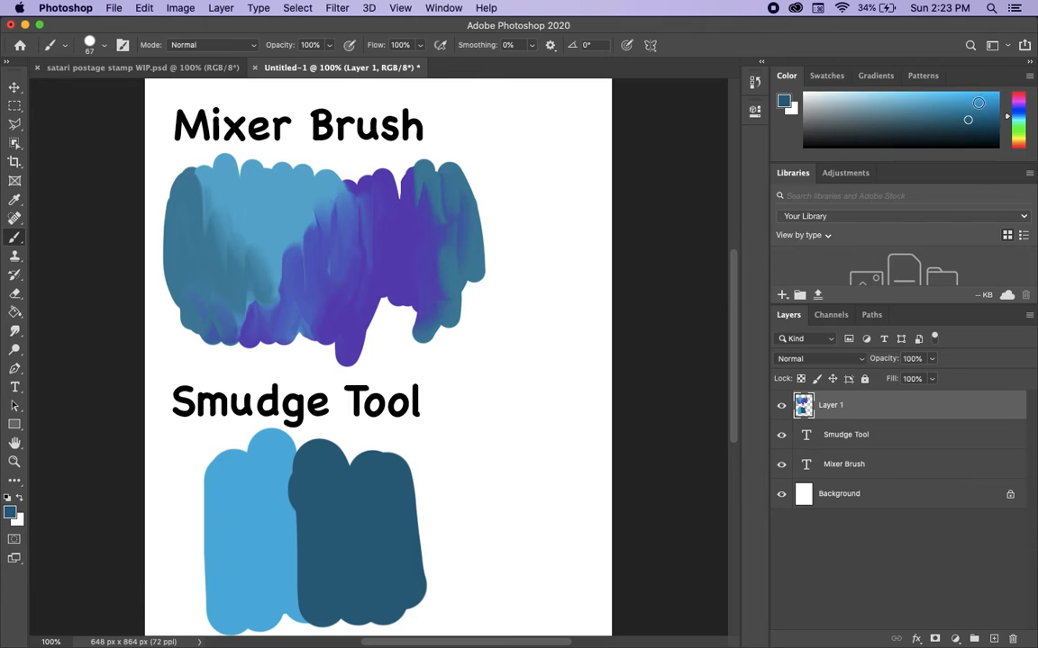
Shift the foreground color to a deeper royal blue and paint a third block overlapping the right side of the dark teal block.
left_click_drag(1014, 119, 1010, 114)
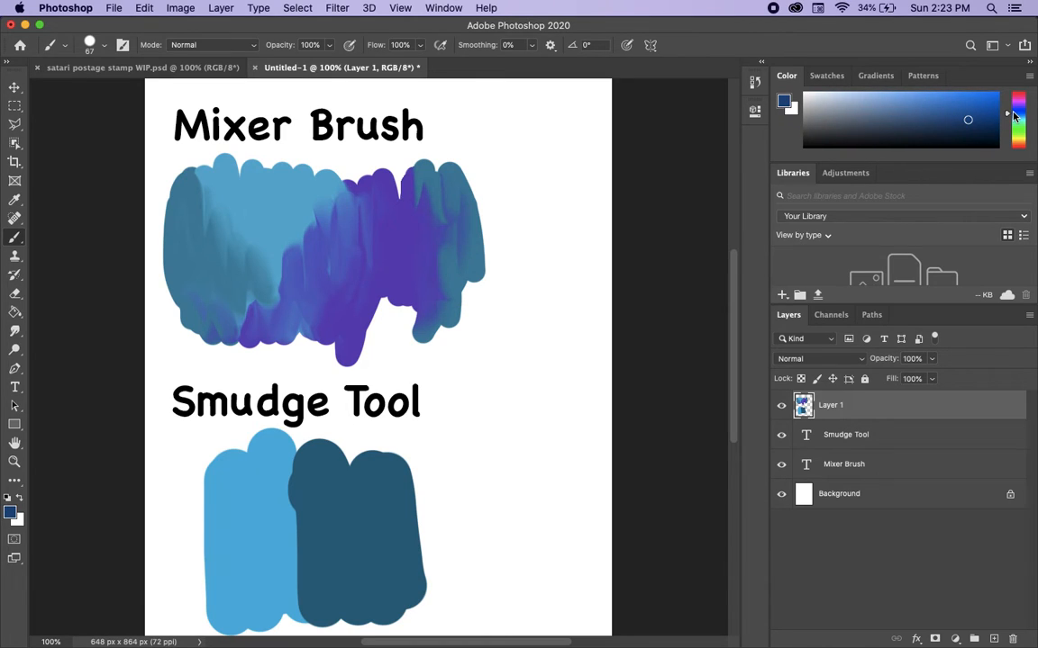
mouse_move(368, 454)
left_mouse_down()
mouse_move(396, 585)
mouse_move(439, 556)
mouse_move(496, 435)
mouse_move(490, 494)
left_mouse_up()
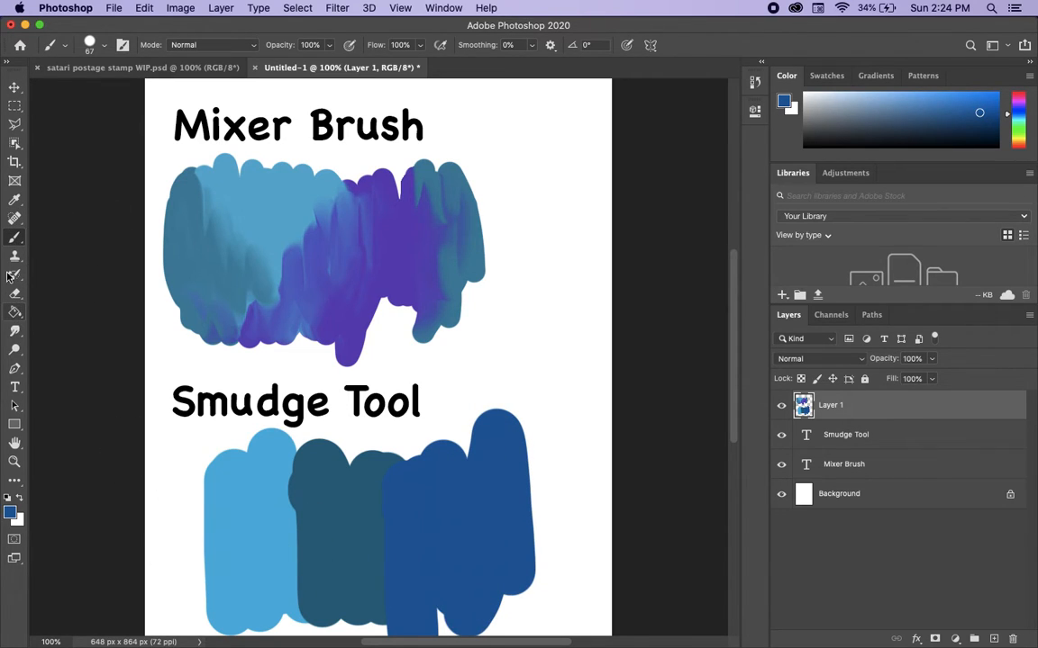
Look through the Blur and Sharpen tools, activate the Smudge Tool, and give it the Hard Round brush tip.
left_click(15, 333)
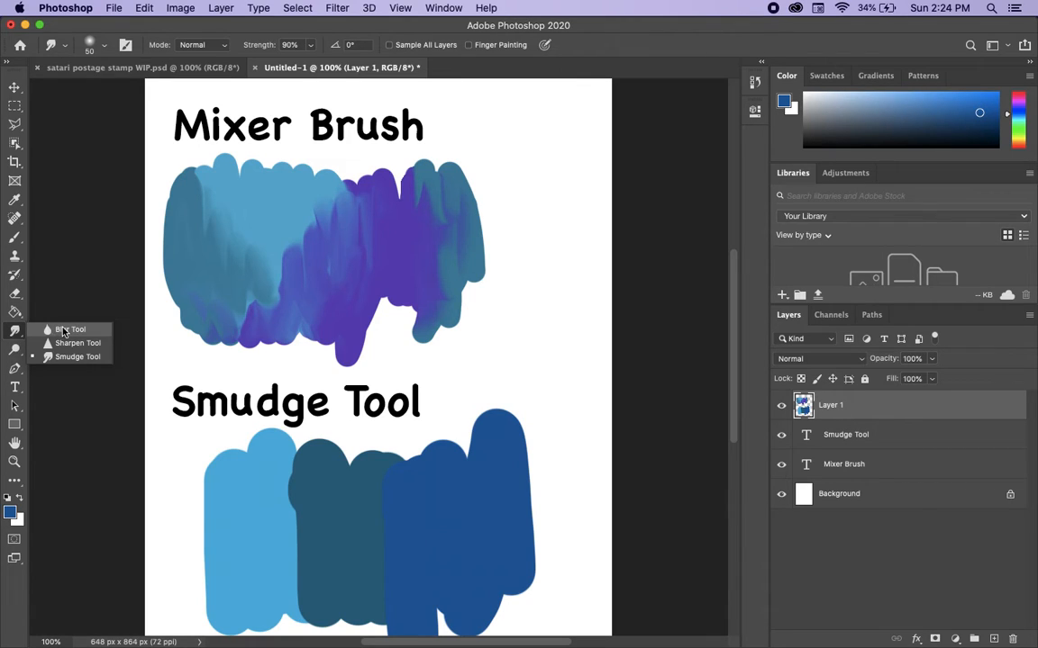
left_click(68, 330)
left_click(18, 335)
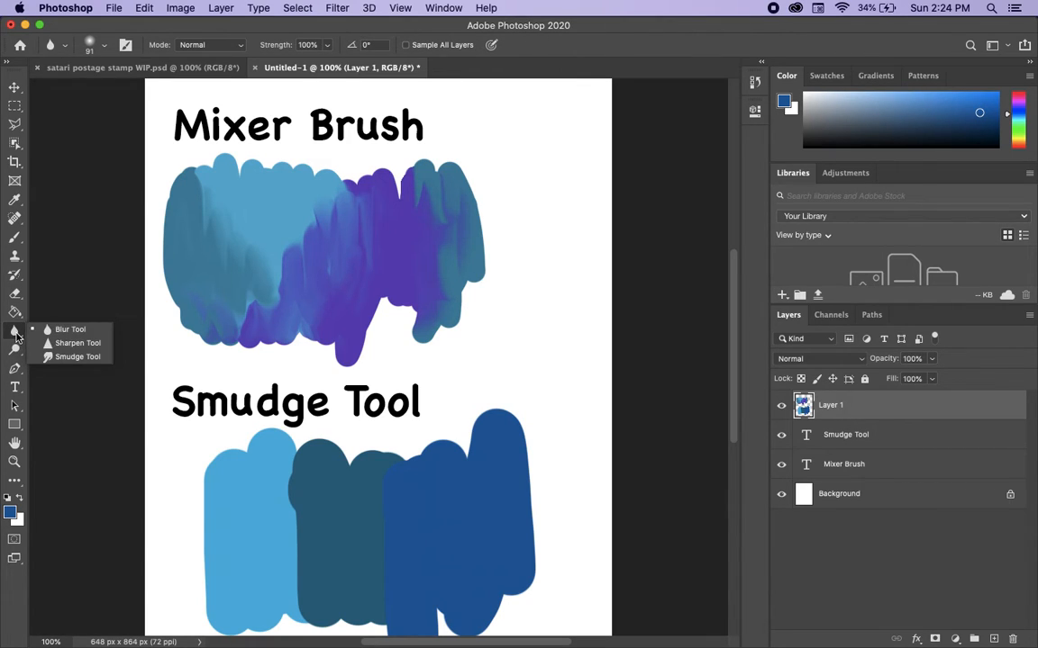
left_click(72, 343)
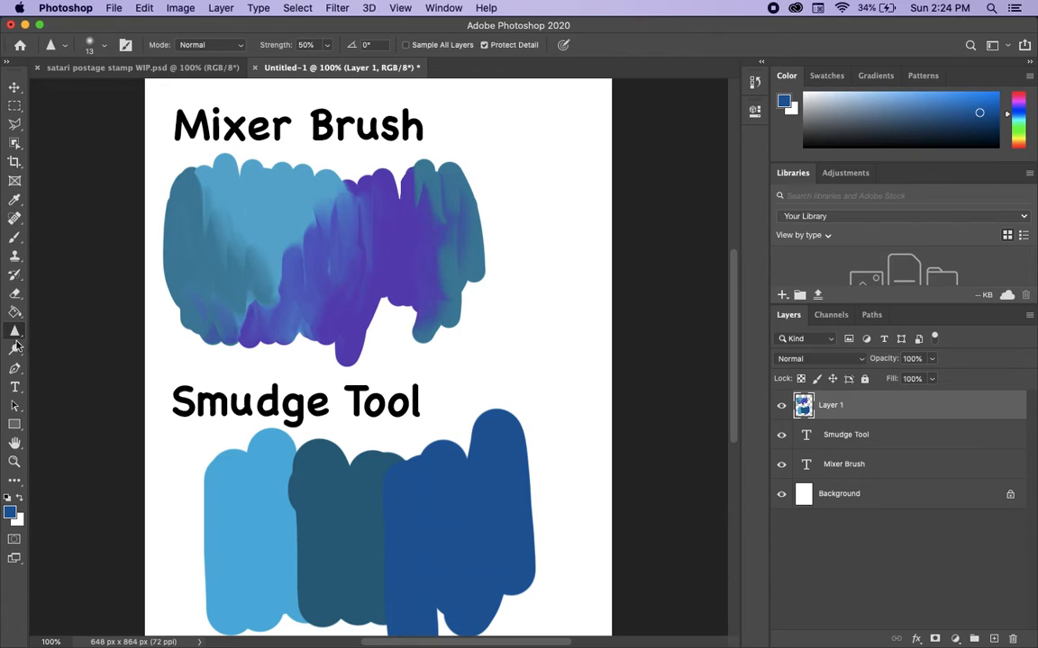
left_click(18, 335)
left_click(64, 359)
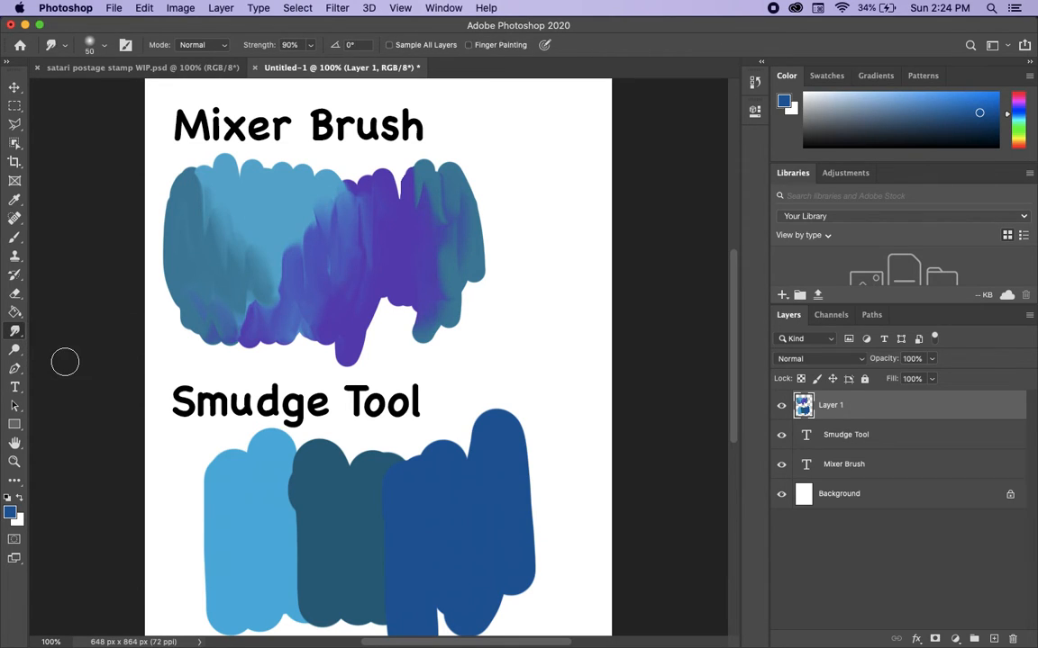
left_click(95, 44)
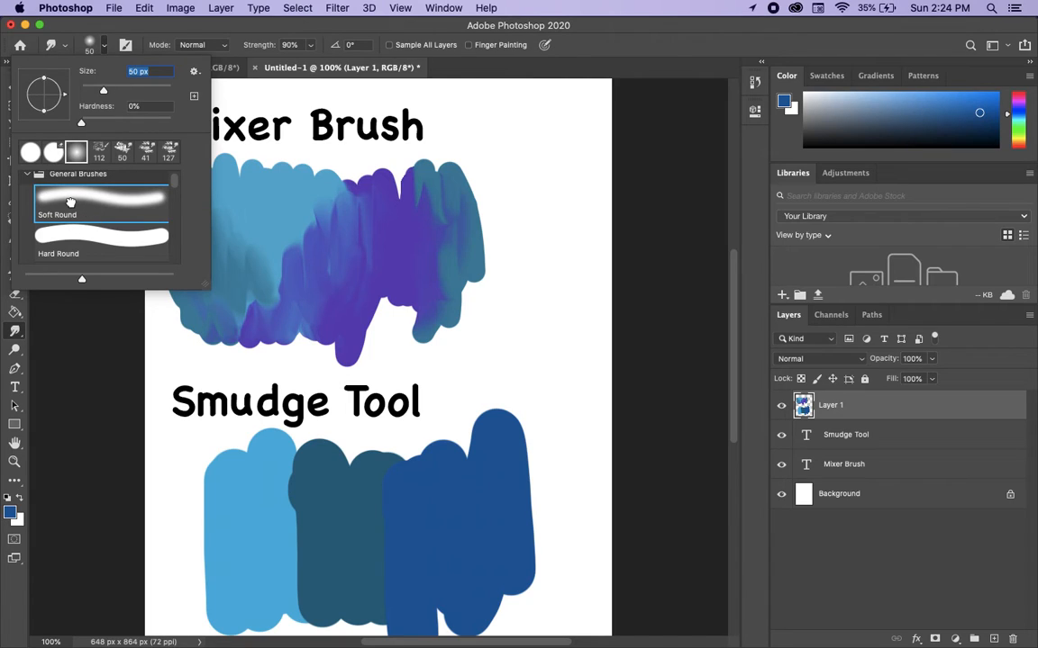
left_click(85, 237)
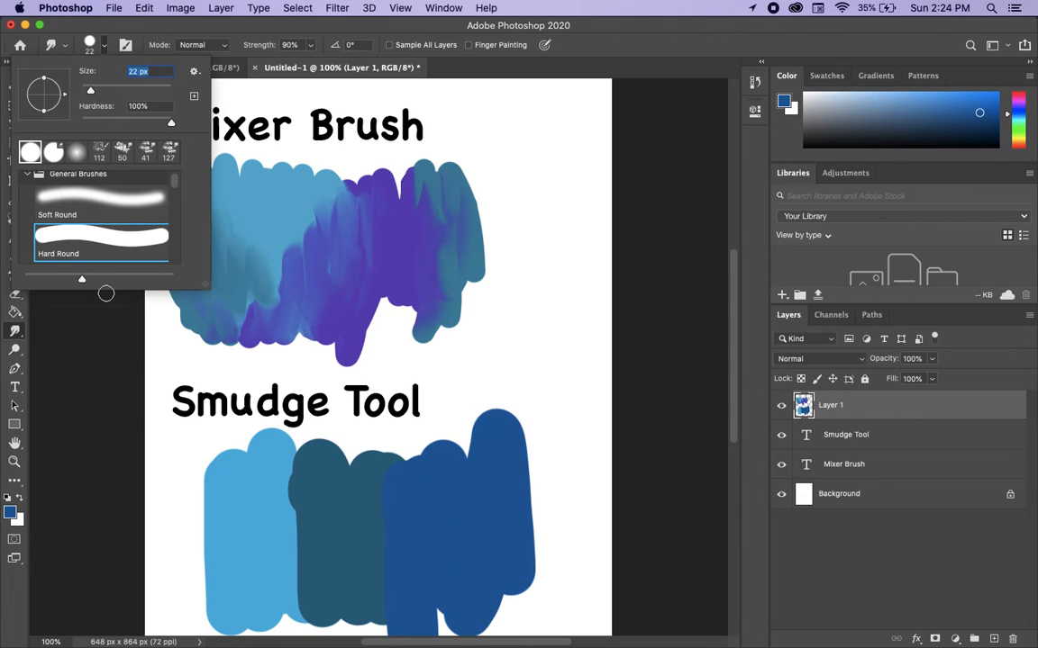
left_click(117, 361)
Smudge the boundary between the light blue and dark teal blocks with repeated strokes along and across the seam.
mouse_move(297, 469)
left_mouse_down()
mouse_move(289, 550)
mouse_move(296, 476)
mouse_move(299, 625)
mouse_move(277, 551)
mouse_move(301, 619)
mouse_move(307, 576)
mouse_move(317, 616)
mouse_move(278, 591)
mouse_move(271, 601)
mouse_move(281, 586)
mouse_move(303, 626)
mouse_move(308, 565)
mouse_move(283, 534)
mouse_move(313, 520)
mouse_move(312, 497)
mouse_move(304, 517)
mouse_move(284, 525)
mouse_move(277, 467)
mouse_move(281, 488)
mouse_move(302, 465)
left_mouse_up()
mouse_move(310, 526)
left_mouse_down()
mouse_move(271, 473)
mouse_move(281, 534)
left_mouse_up()
mouse_move(268, 443)
left_mouse_down()
mouse_move(276, 508)
mouse_move(284, 473)
mouse_move(313, 468)
left_mouse_up()
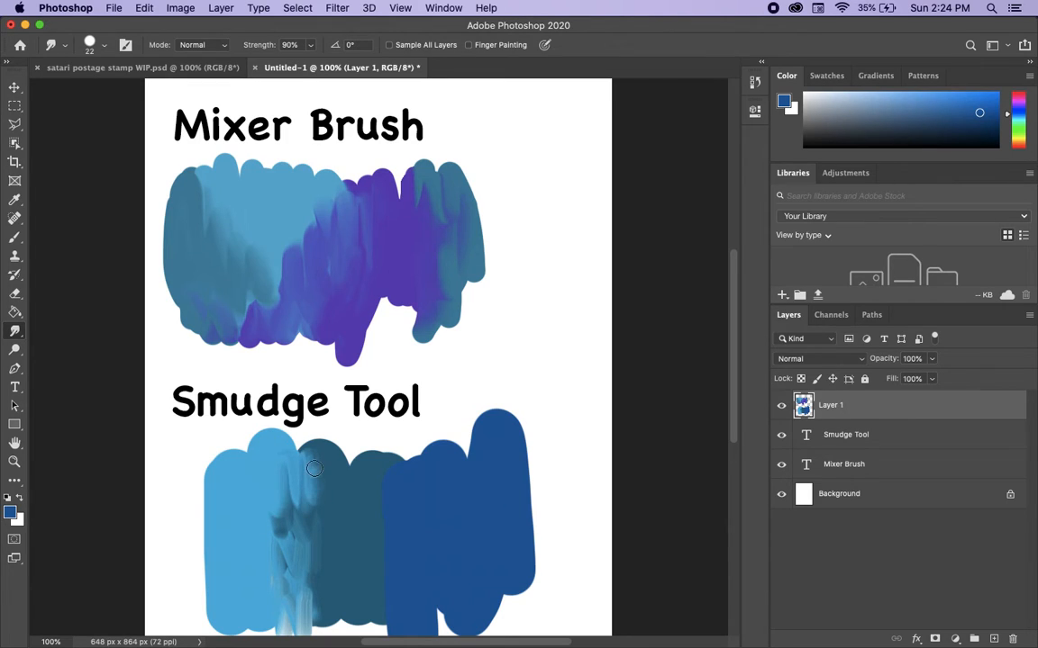
mouse_move(271, 502)
left_mouse_down()
mouse_move(306, 517)
mouse_move(313, 492)
mouse_move(318, 540)
mouse_move(321, 474)
mouse_move(306, 532)
mouse_move(283, 495)
mouse_move(282, 544)
mouse_move(270, 509)
mouse_move(286, 510)
mouse_move(293, 536)
mouse_move(292, 503)
mouse_move(319, 556)
mouse_move(326, 524)
mouse_move(309, 561)
mouse_move(282, 539)
mouse_move(313, 566)
left_mouse_up()
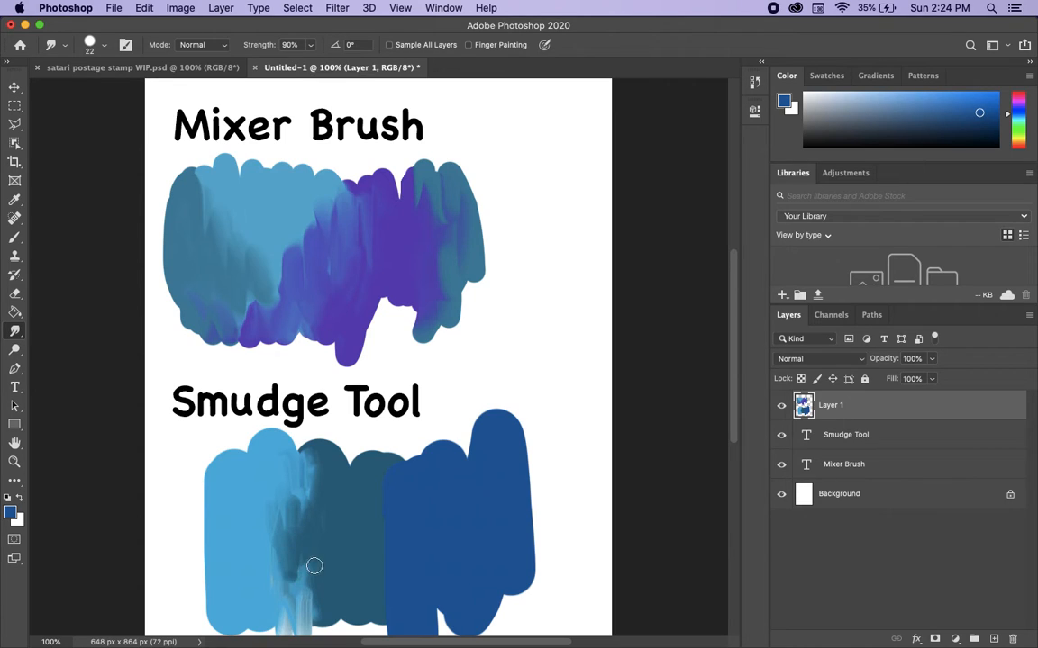
mouse_move(289, 522)
left_mouse_down()
mouse_move(286, 461)
mouse_move(282, 564)
mouse_move(254, 484)
left_mouse_up()
mouse_move(280, 534)
left_mouse_down()
mouse_move(261, 462)
mouse_move(269, 447)
mouse_move(277, 555)
left_mouse_up()
mouse_move(262, 465)
left_mouse_down()
mouse_move(261, 553)
mouse_move(282, 440)
mouse_move(286, 530)
mouse_move(288, 539)
mouse_move(288, 474)
mouse_move(300, 540)
mouse_move(297, 467)
mouse_move(286, 481)
mouse_move(286, 537)
left_mouse_up()
left_click_drag(300, 474, 301, 534)
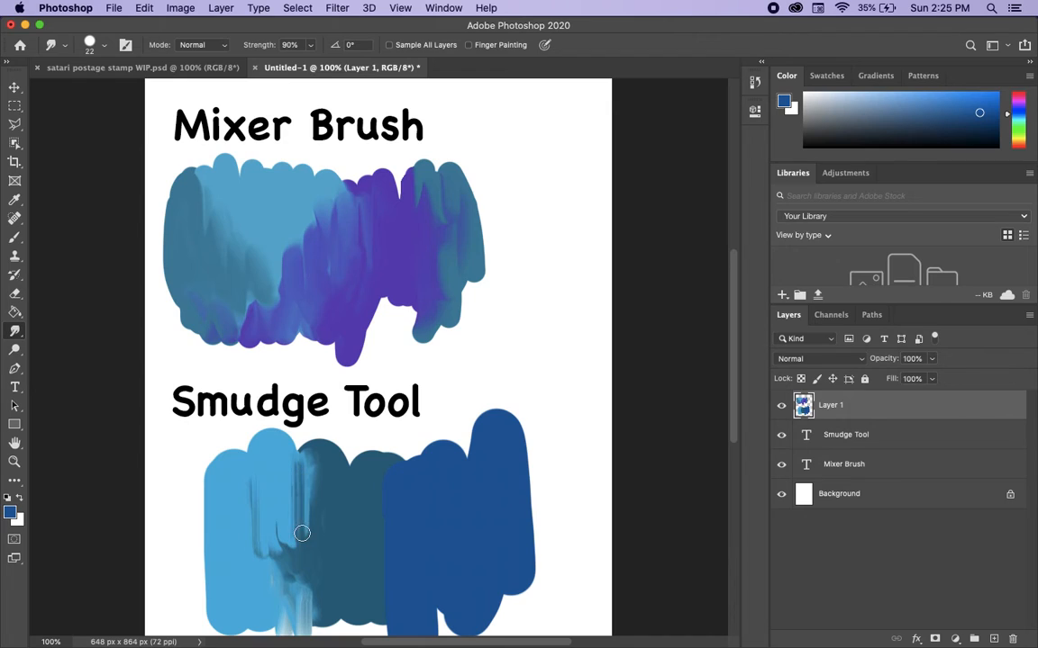
left_click_drag(286, 574, 285, 462)
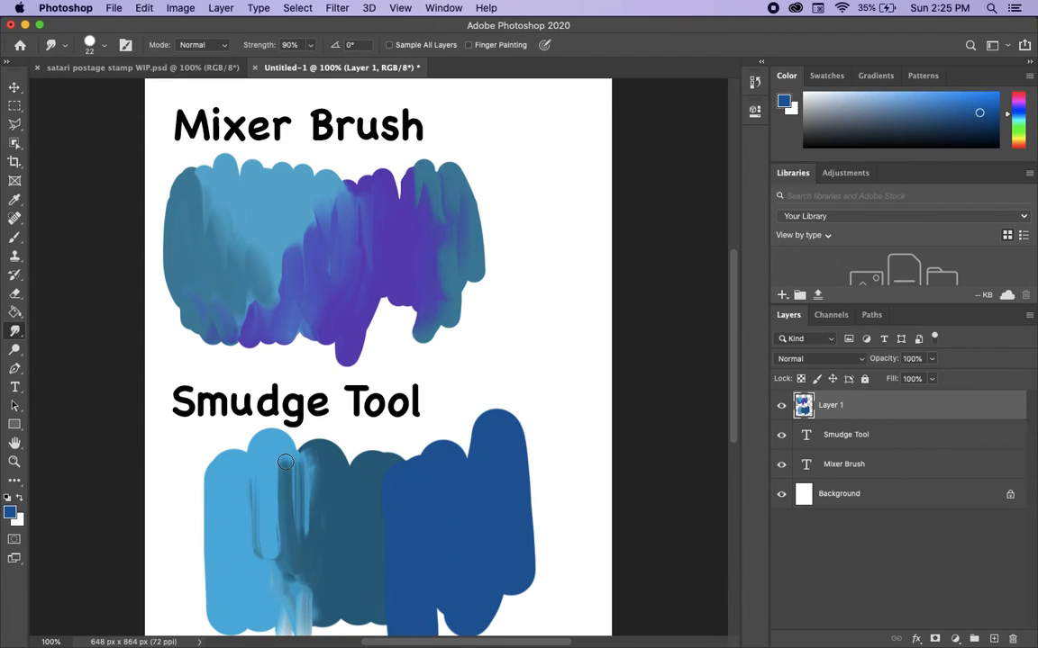
left_click_drag(296, 587, 285, 621)
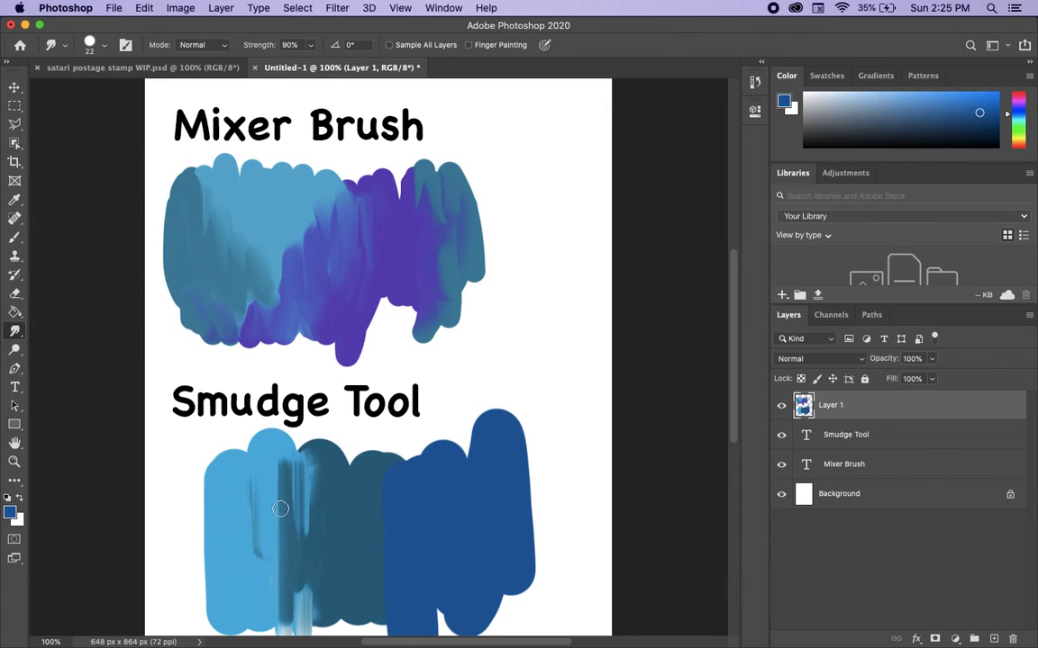
mouse_move(280, 485)
left_mouse_down()
mouse_move(273, 548)
mouse_move(258, 576)
mouse_move(253, 553)
mouse_move(282, 527)
left_mouse_up()
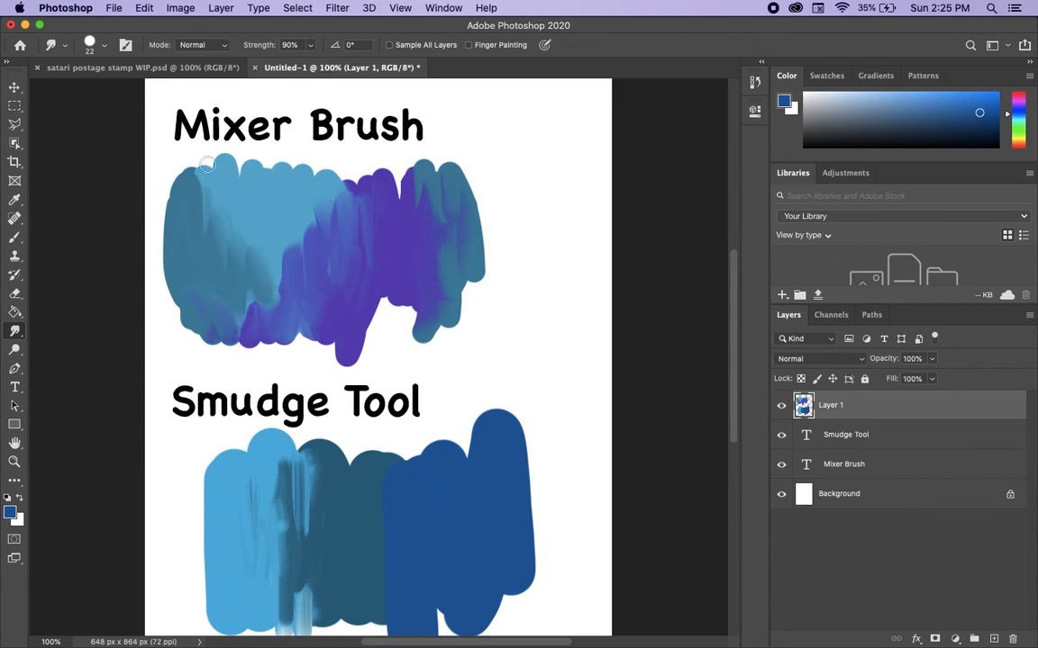
Choose the Kyle's Paintbox - Wet Blender 50 brush for the Smudge Tool and smudge textured blends across the three blocks and their outer edges.
left_click(106, 47)
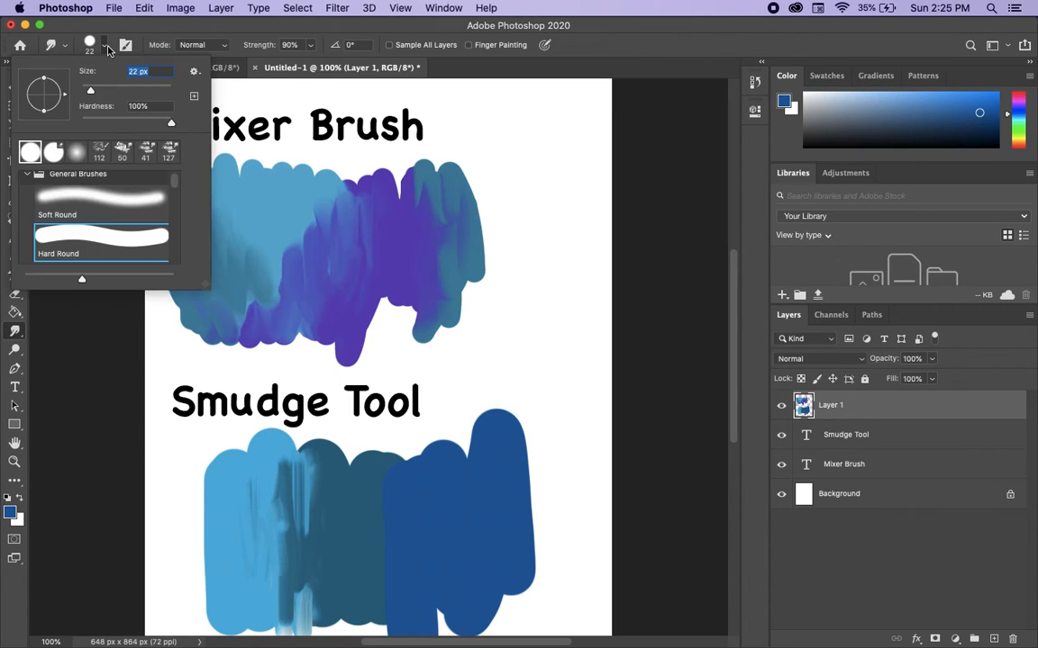
left_click(100, 149)
left_click_drag(174, 206, 176, 254)
scroll(156, 227, "down", 1)
scroll(156, 223, "up", 1)
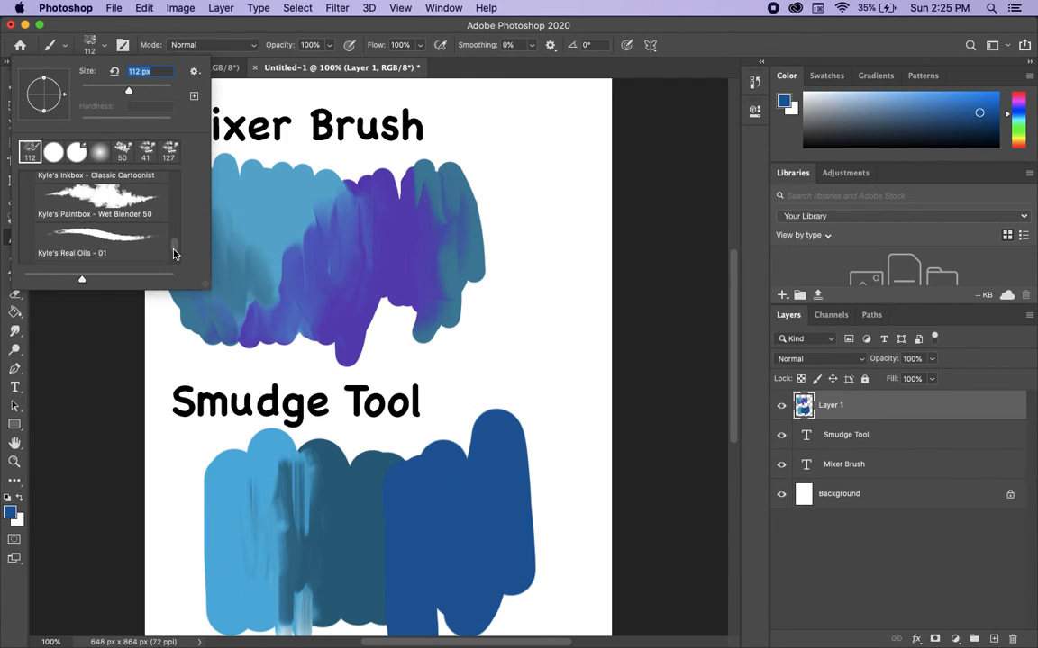
left_click(100, 213)
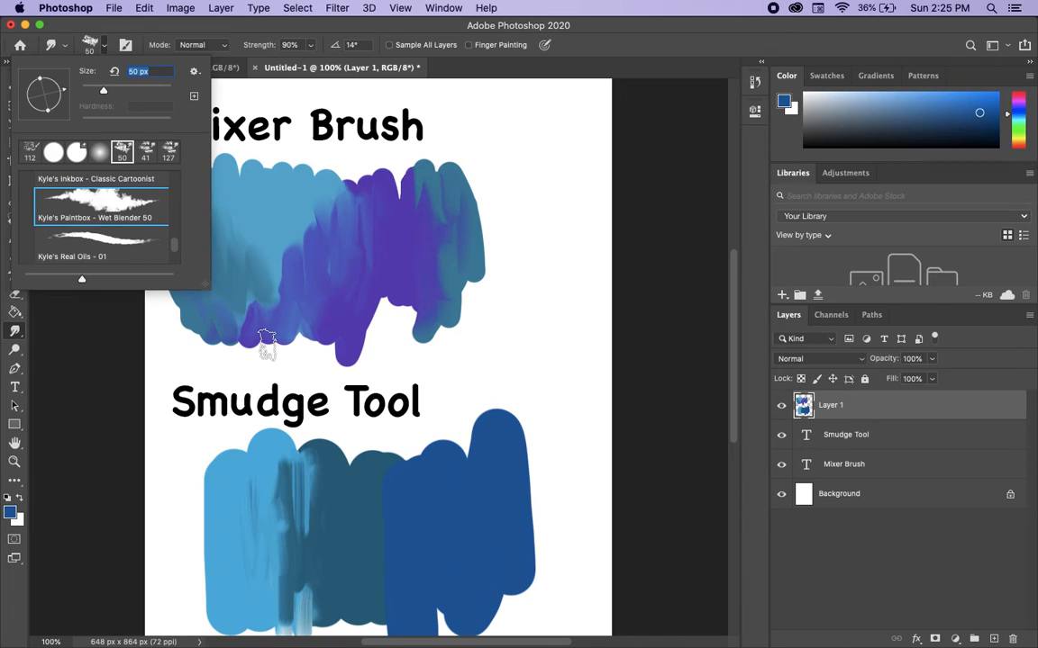
left_click(365, 514)
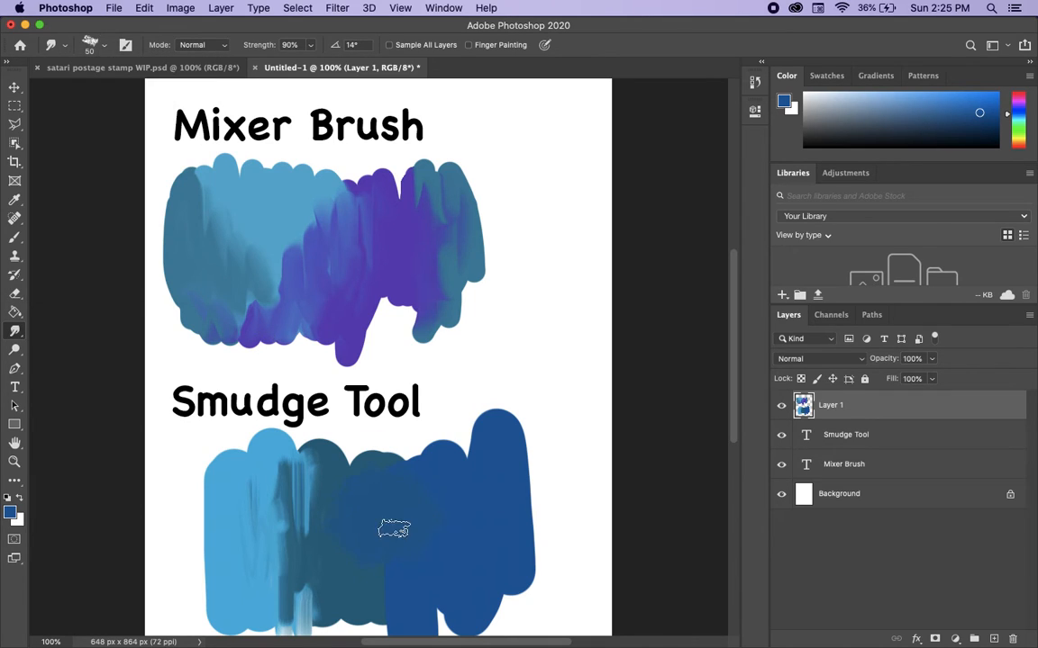
mouse_move(248, 464)
left_mouse_down()
mouse_move(297, 503)
mouse_move(273, 544)
mouse_move(295, 555)
mouse_move(343, 555)
mouse_move(371, 521)
mouse_move(368, 498)
mouse_move(388, 536)
mouse_move(378, 581)
mouse_move(346, 601)
mouse_move(311, 605)
mouse_move(348, 607)
mouse_move(423, 574)
mouse_move(454, 496)
mouse_move(362, 410)
mouse_move(350, 463)
mouse_move(427, 491)
mouse_move(397, 424)
mouse_move(414, 401)
mouse_move(520, 457)
mouse_move(370, 491)
mouse_move(419, 530)
mouse_move(375, 563)
mouse_move(237, 562)
mouse_move(214, 538)
mouse_move(239, 510)
mouse_move(220, 486)
mouse_move(196, 583)
mouse_move(199, 567)
mouse_move(171, 522)
left_mouse_up()
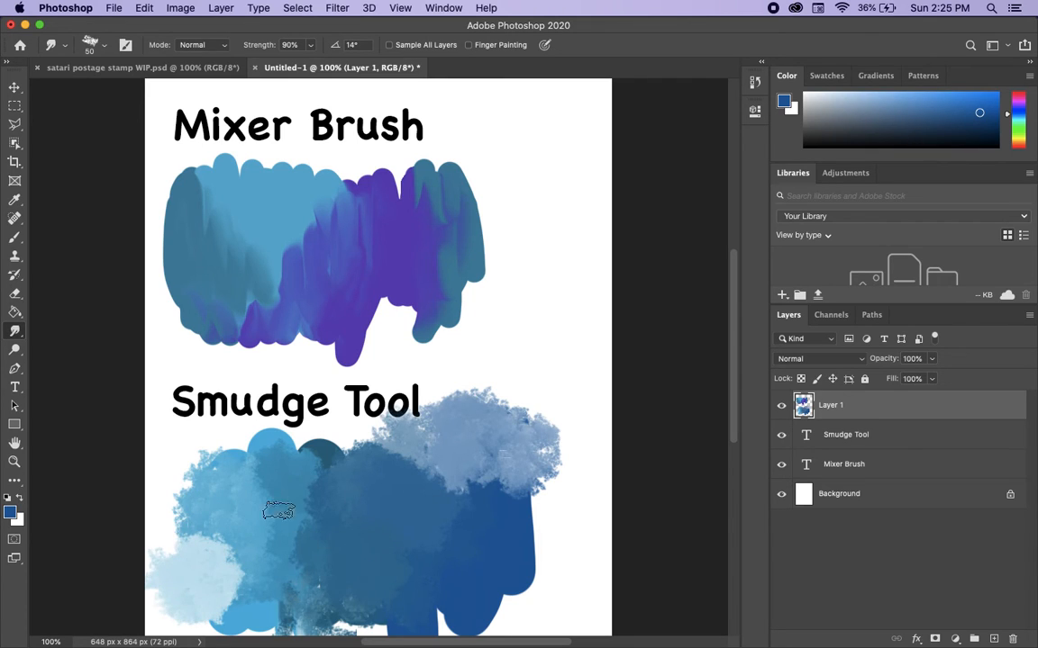
Return the Smudge Tool to the Hard Round brush tip and browse the other brush presets.
left_click(100, 45)
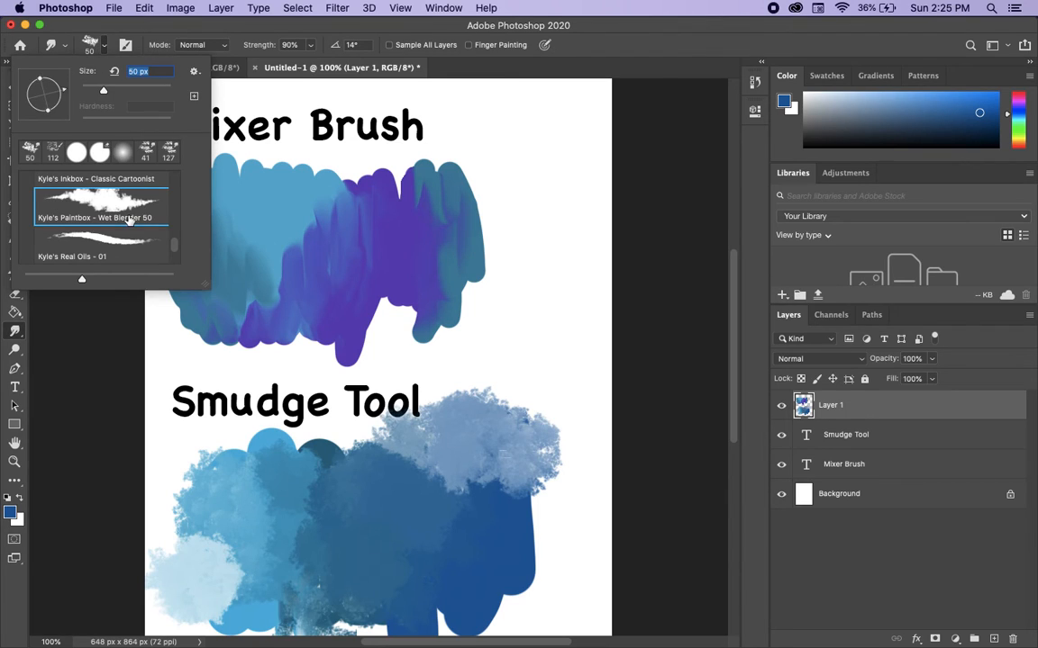
scroll(144, 225, "up", 10)
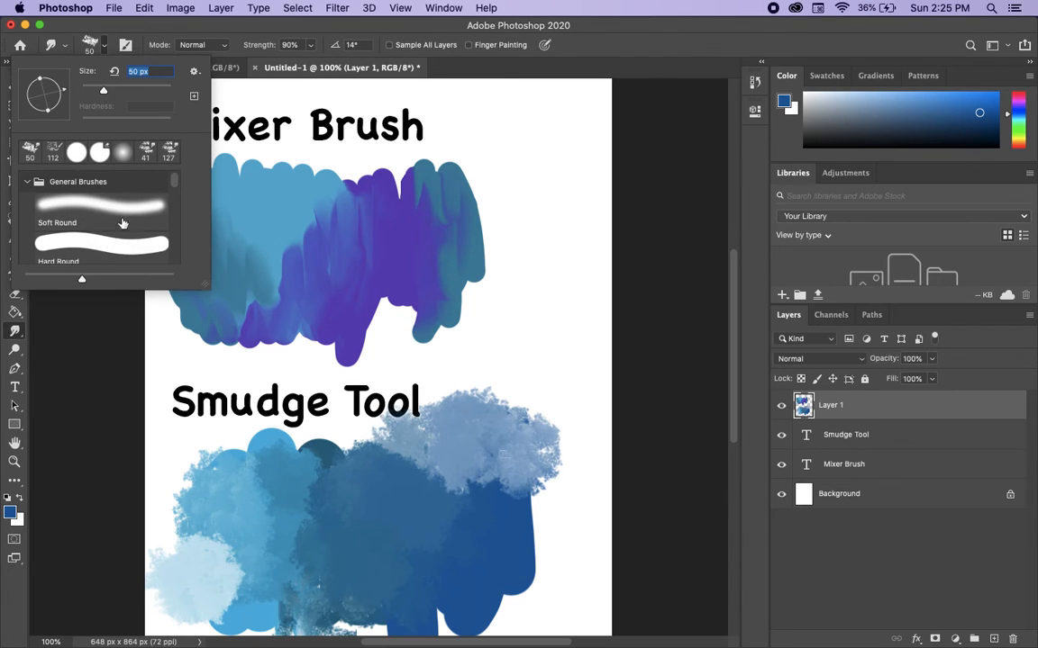
left_click(113, 243)
left_click_drag(174, 185, 174, 238)
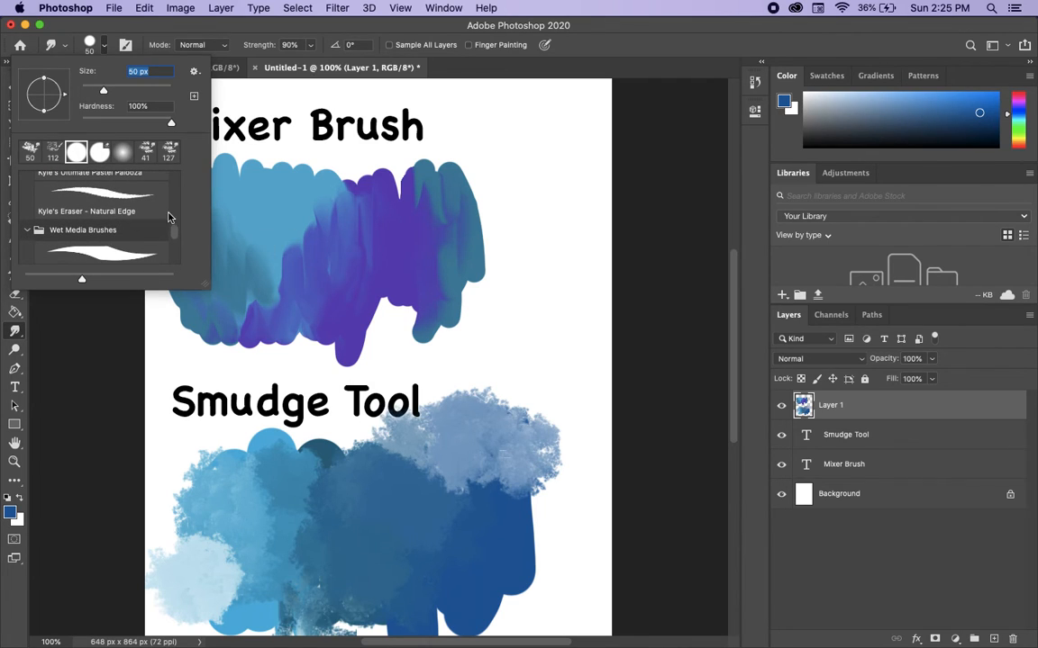
mouse_move(173, 232)
left_mouse_down()
mouse_move(178, 243)
mouse_move(159, 151)
left_mouse_up()
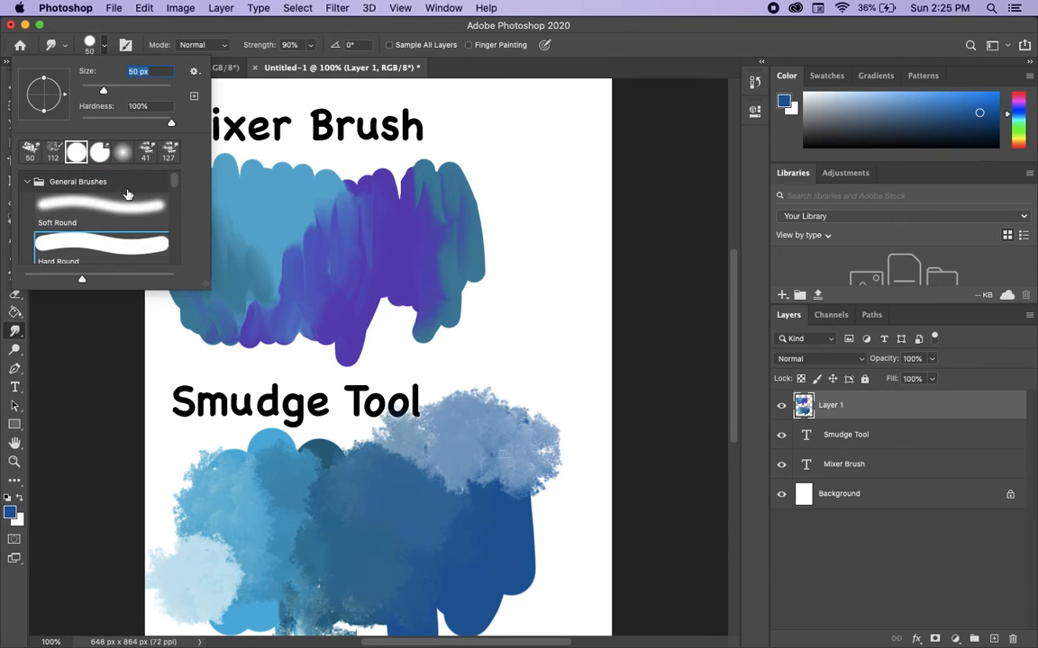
left_click(660, 283)
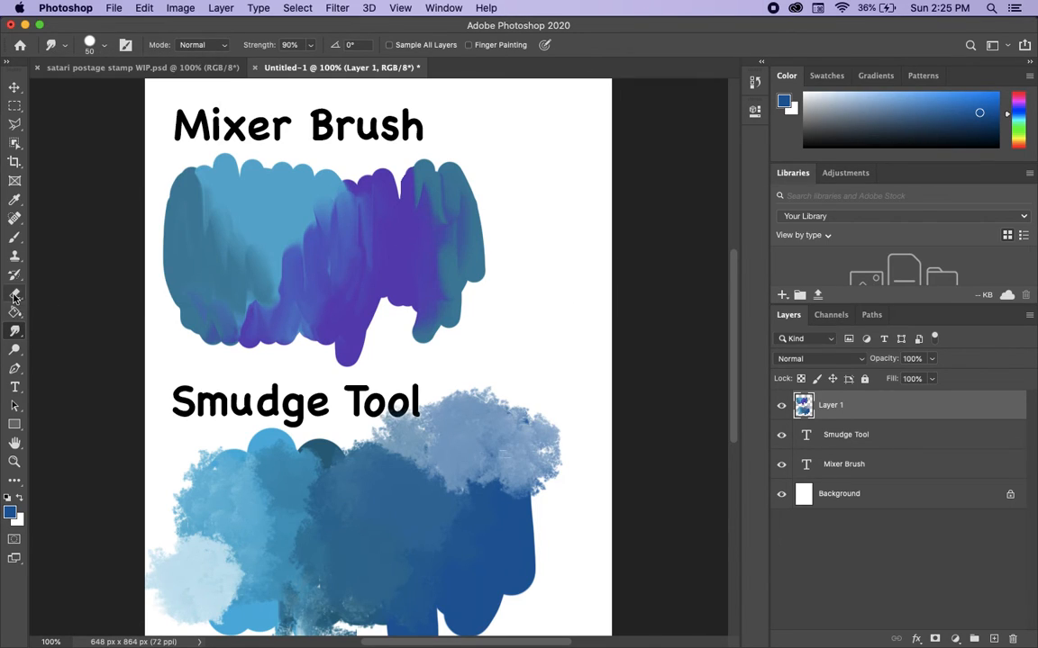
Switch to the Mixer Brush Tool and choose the Soft Round Pressure Opacity brush tip.
left_click_drag(20, 244, 54, 275)
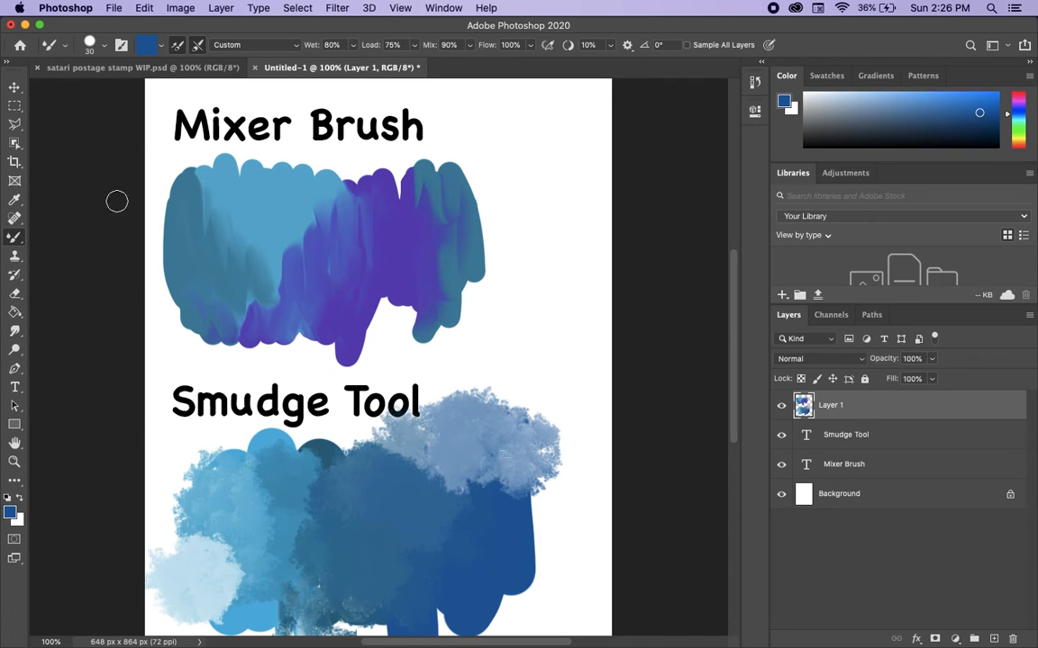
left_click(103, 47)
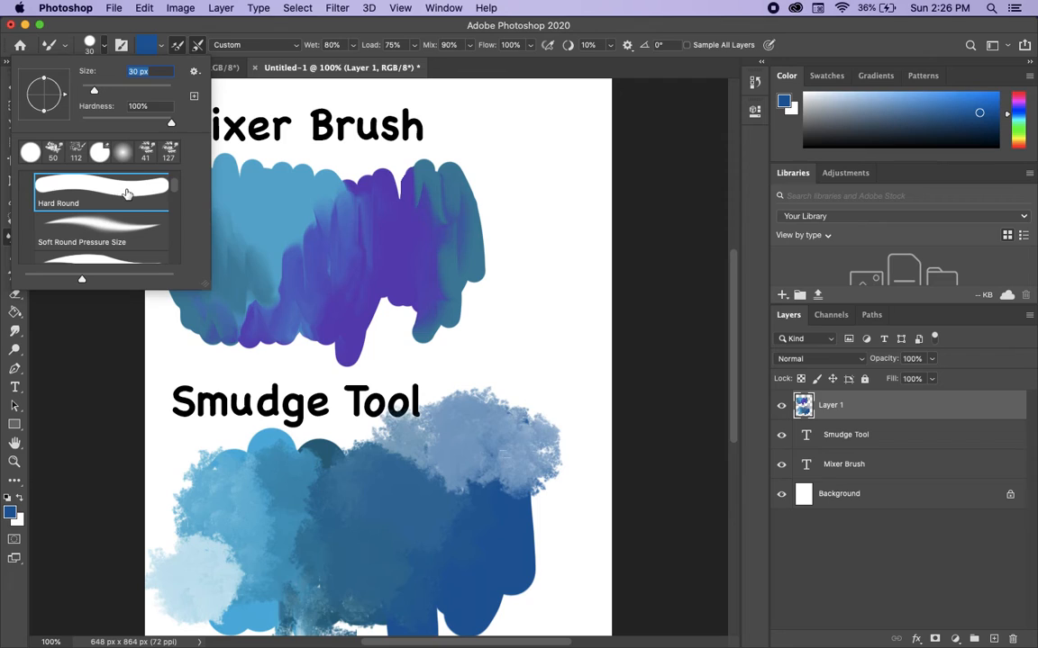
scroll(176, 190, "down", 5)
scroll(176, 197, "up", 2)
scroll(163, 180, "up", 4)
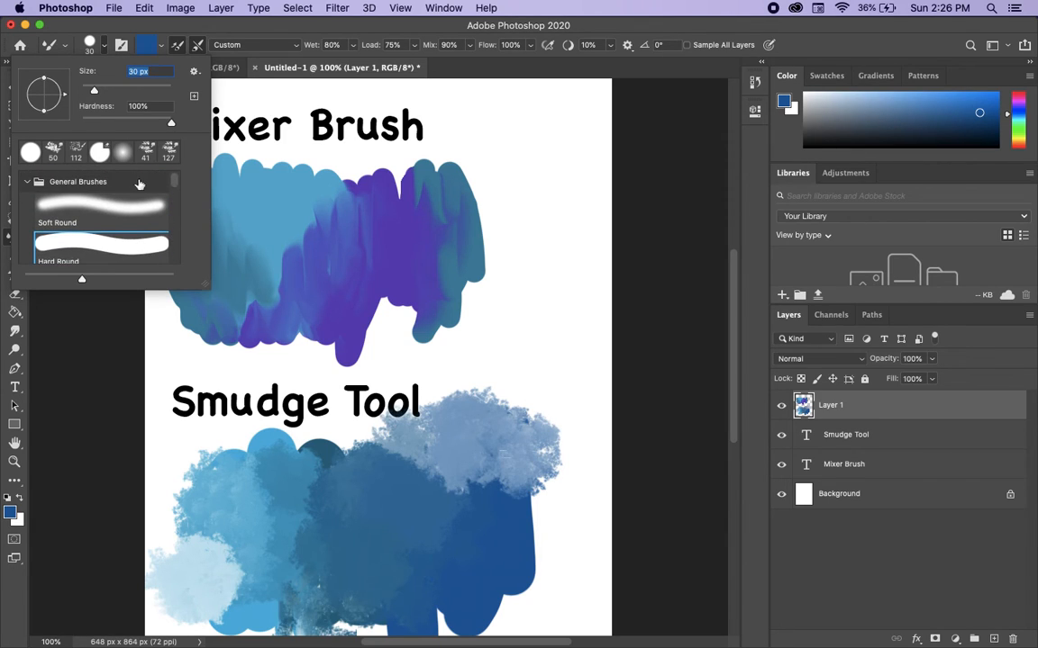
scroll(176, 202, "down", 2)
scroll(177, 202, "down", 3)
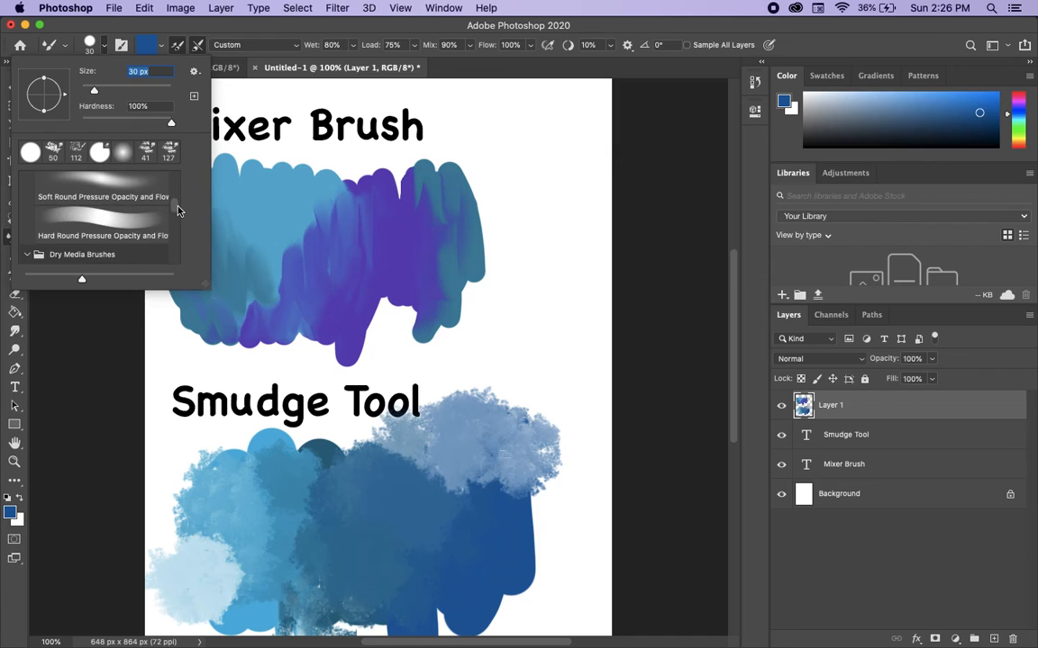
scroll(180, 204, "up", 3)
scroll(177, 202, "up", 1)
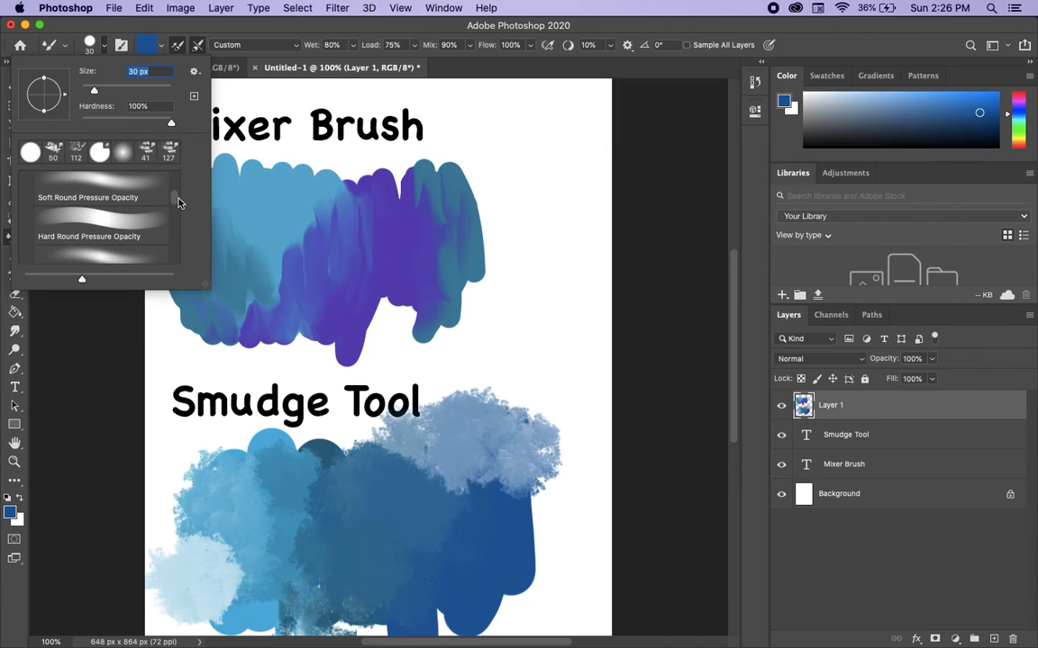
left_click(115, 187)
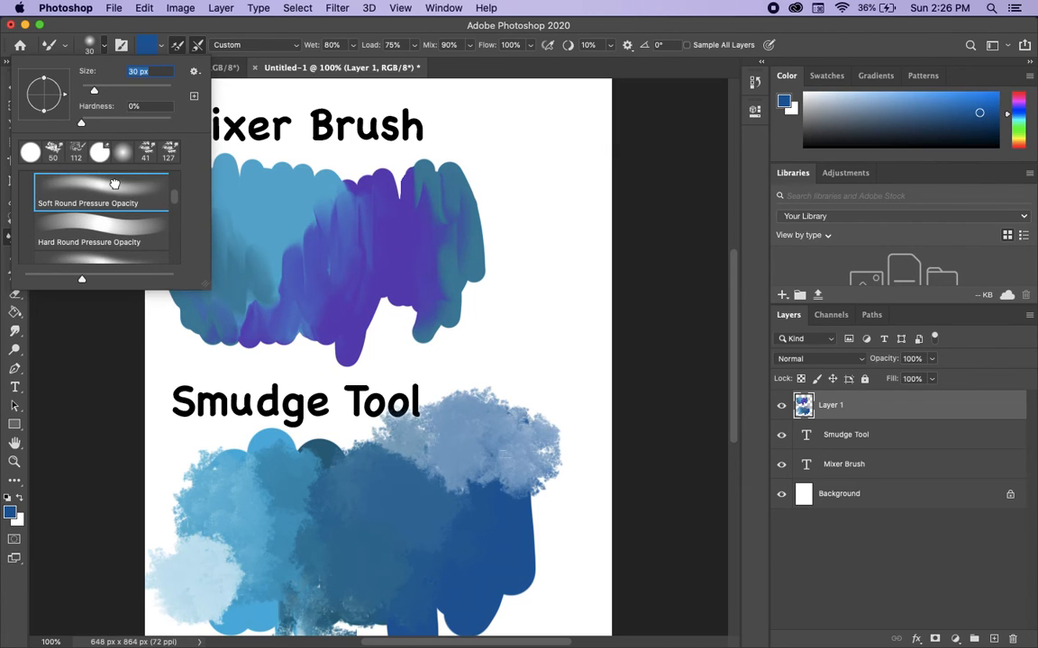
Blend soft mixer brush strokes over the light blue to purple and purple to teal transitions below the Mixer Brush heading.
mouse_move(330, 198)
left_mouse_down()
mouse_move(303, 252)
mouse_move(281, 238)
mouse_move(271, 295)
mouse_move(301, 266)
left_mouse_up()
mouse_move(351, 202)
left_mouse_down()
mouse_move(381, 171)
mouse_move(411, 202)
left_mouse_up()
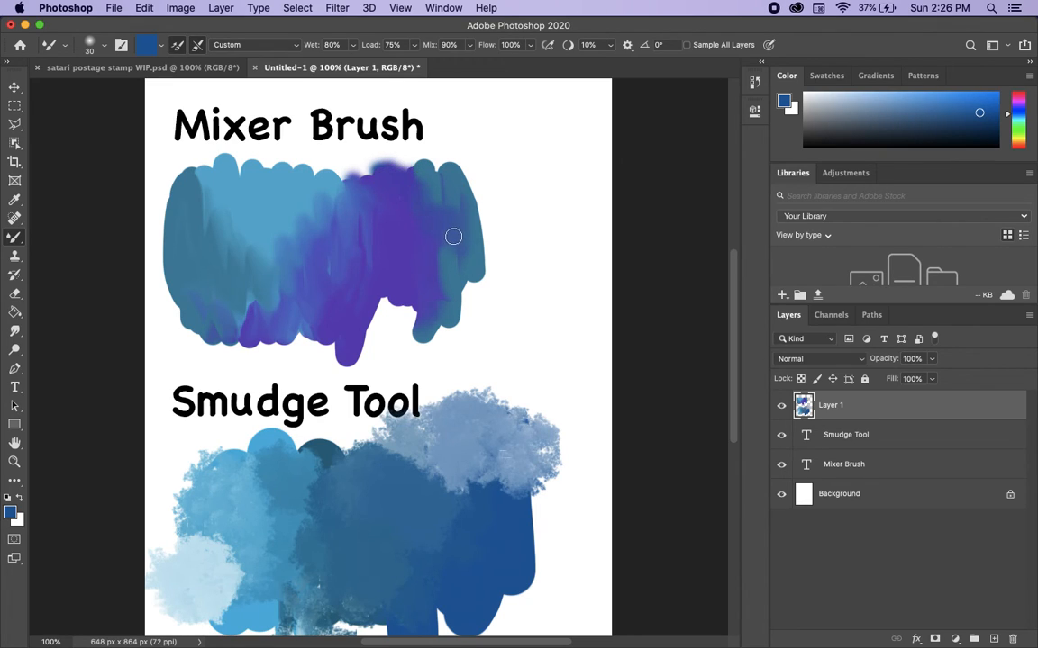
left_click_drag(440, 284, 407, 300)
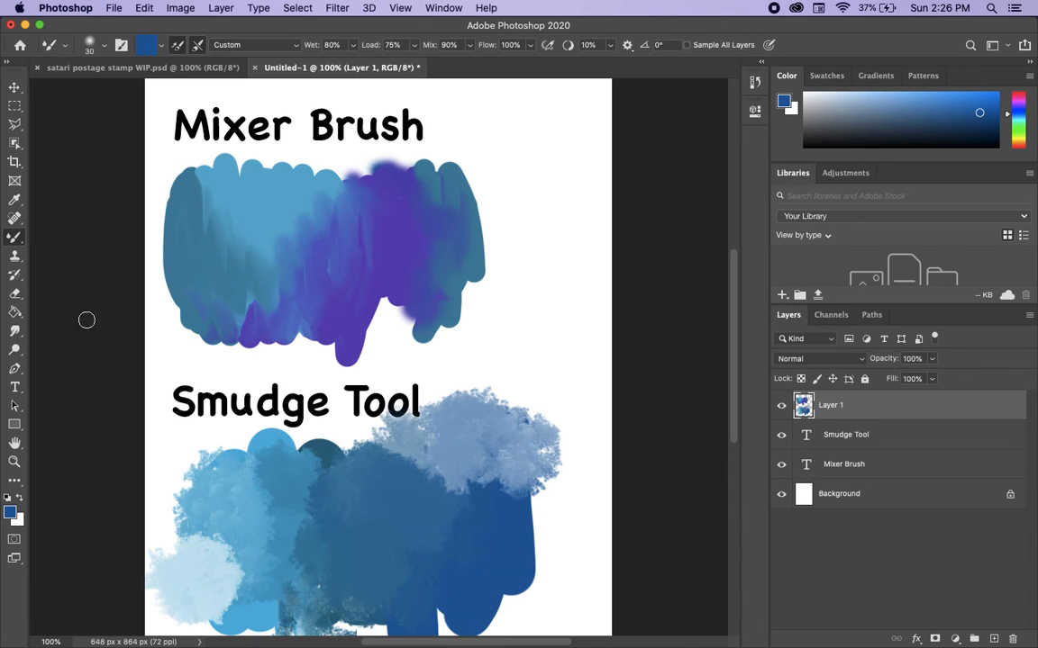
Magnify the lower part of the Mixer Brush sample to 300% and blend soft mixer strokes around the white notch and adjoining purple area.
left_click(15, 462)
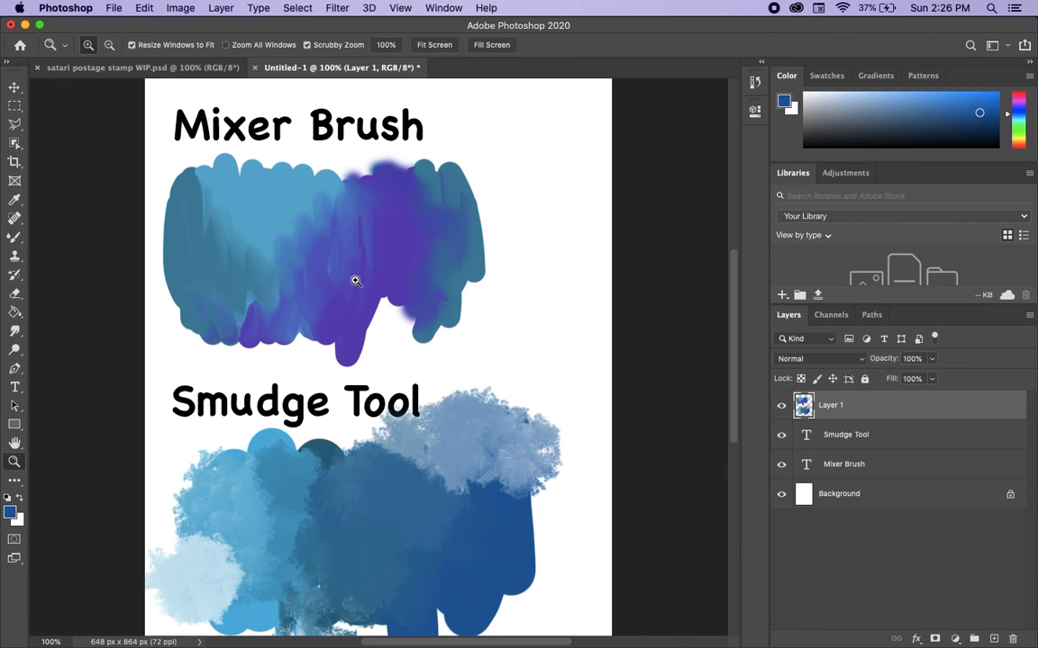
left_click(439, 262)
left_click(439, 261)
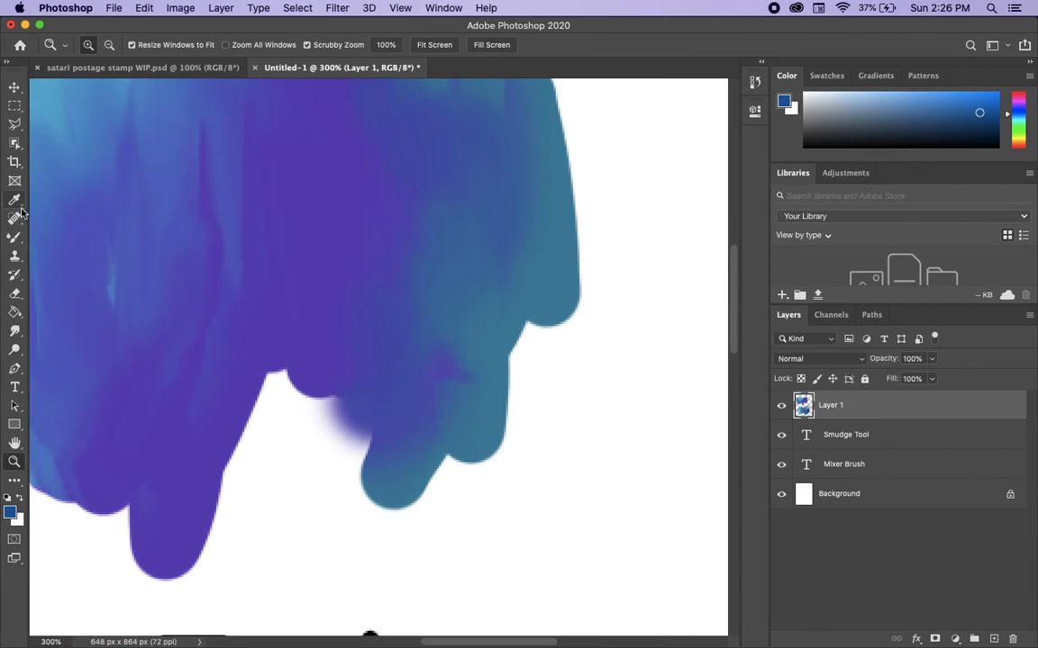
left_click(14, 237)
left_click(276, 368)
mouse_move(276, 368)
left_mouse_down()
mouse_move(308, 398)
mouse_move(315, 369)
mouse_move(321, 394)
mouse_move(354, 427)
mouse_move(372, 484)
mouse_move(427, 406)
mouse_move(433, 368)
mouse_move(467, 382)
mouse_move(462, 271)
mouse_move(426, 230)
mouse_move(428, 249)
mouse_move(368, 254)
mouse_move(362, 277)
mouse_move(227, 300)
mouse_move(155, 224)
mouse_move(174, 167)
mouse_move(206, 203)
mouse_move(236, 280)
mouse_move(225, 385)
mouse_move(214, 369)
mouse_move(245, 429)
mouse_move(252, 412)
mouse_move(258, 423)
mouse_move(212, 450)
mouse_move(188, 406)
left_mouse_up()
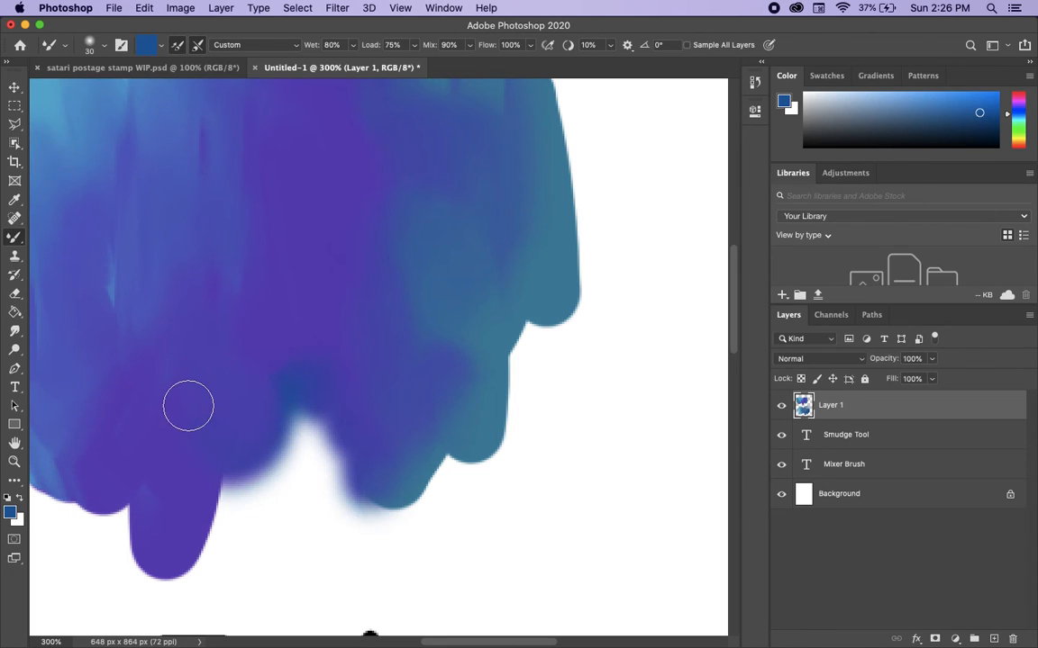
Blend soft mixer brush strokes across the teal, light blue and purple transitions in the lower left area of the Mixer Brush sample.
left_click_drag(162, 296, 645, 277)
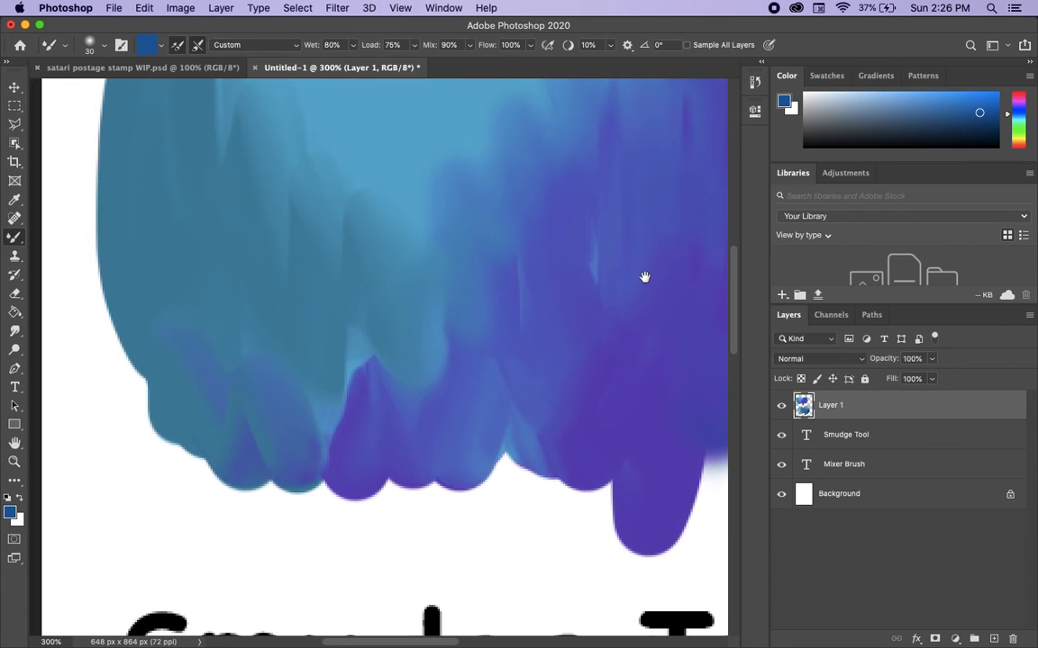
mouse_move(360, 348)
left_mouse_down()
mouse_move(314, 438)
mouse_move(355, 377)
mouse_move(389, 379)
mouse_move(452, 340)
mouse_move(500, 266)
mouse_move(525, 293)
mouse_move(575, 173)
mouse_move(607, 188)
left_mouse_up()
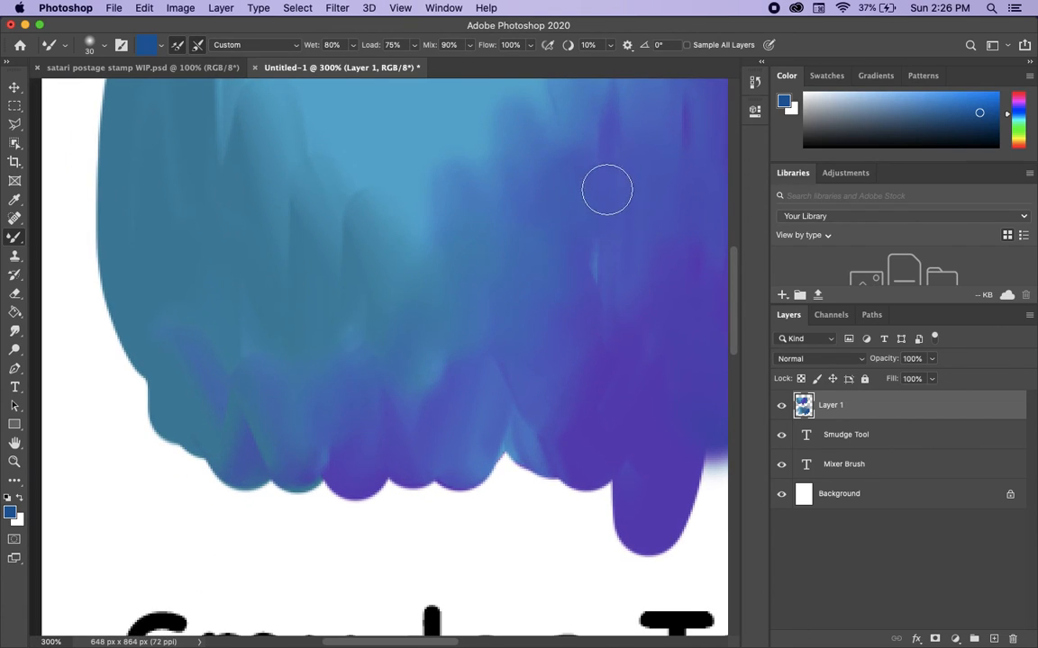
left_click(14, 87)
Zoom out to 100% to review the Mixer Brush and Smudge Tool samples together, and switch to the Move Tool.
left_click(14, 462)
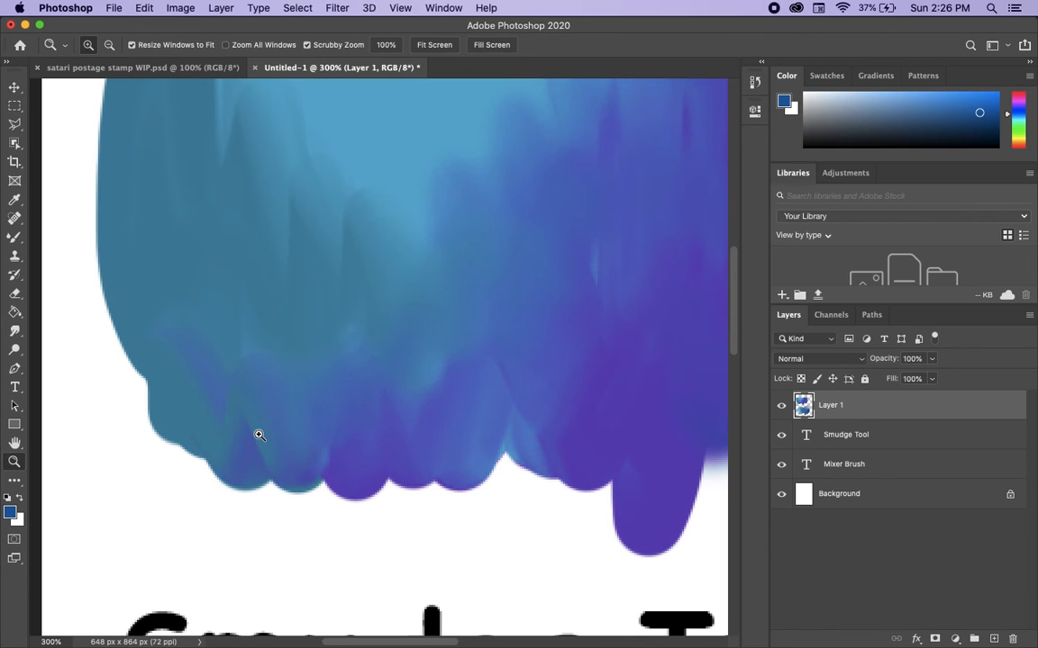
left_click(258, 435, "alt")
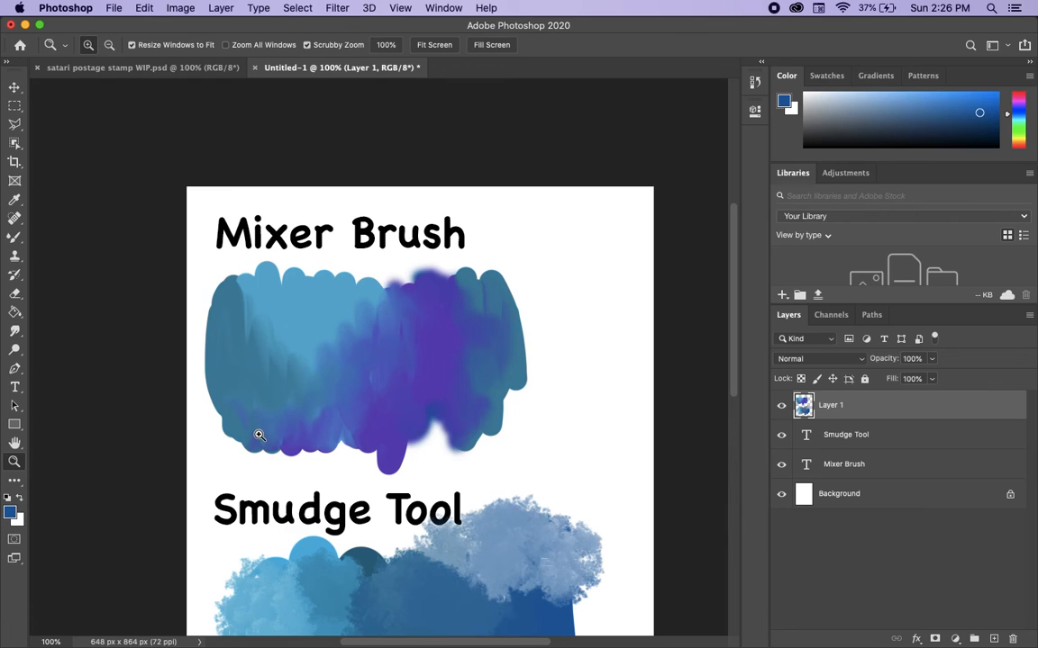
left_click_drag(341, 398, 305, 269)
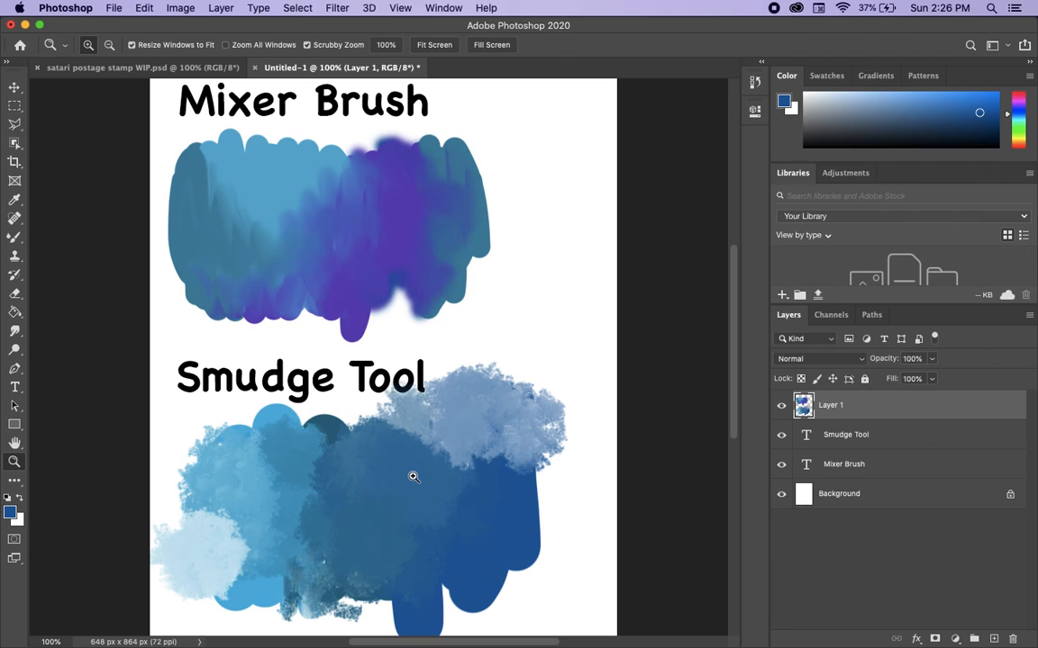
left_click(15, 106)
left_click(15, 88)
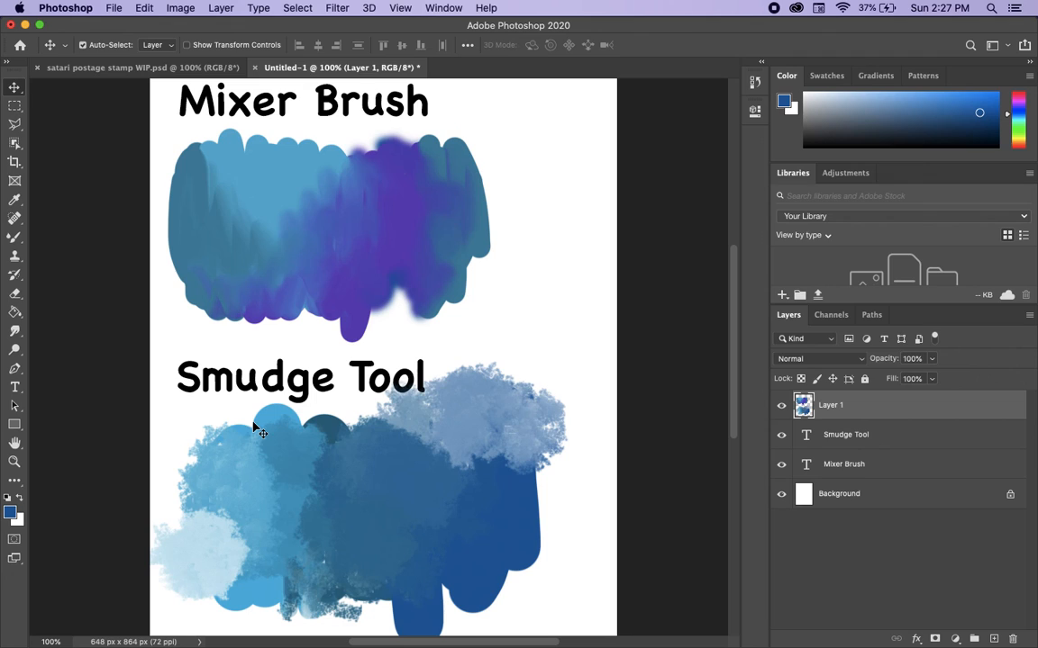
Compare the blending in the satari postage stamp WIP.psd artwork with the samples in Untitled-1, finishing on the sample document.
left_click(140, 68)
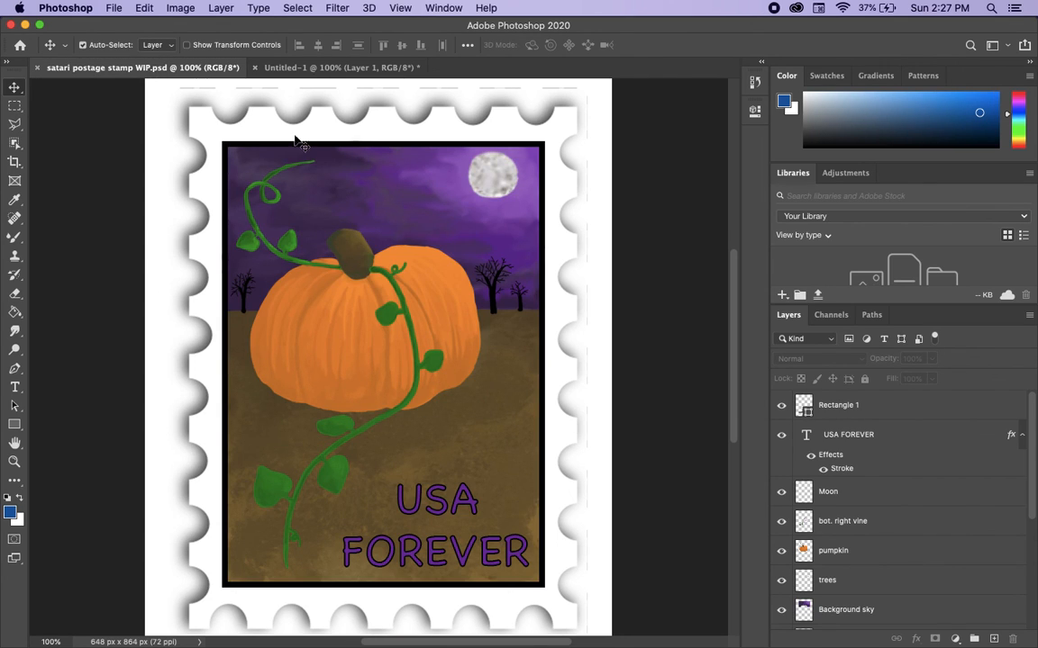
left_click(279, 68)
left_click(180, 67)
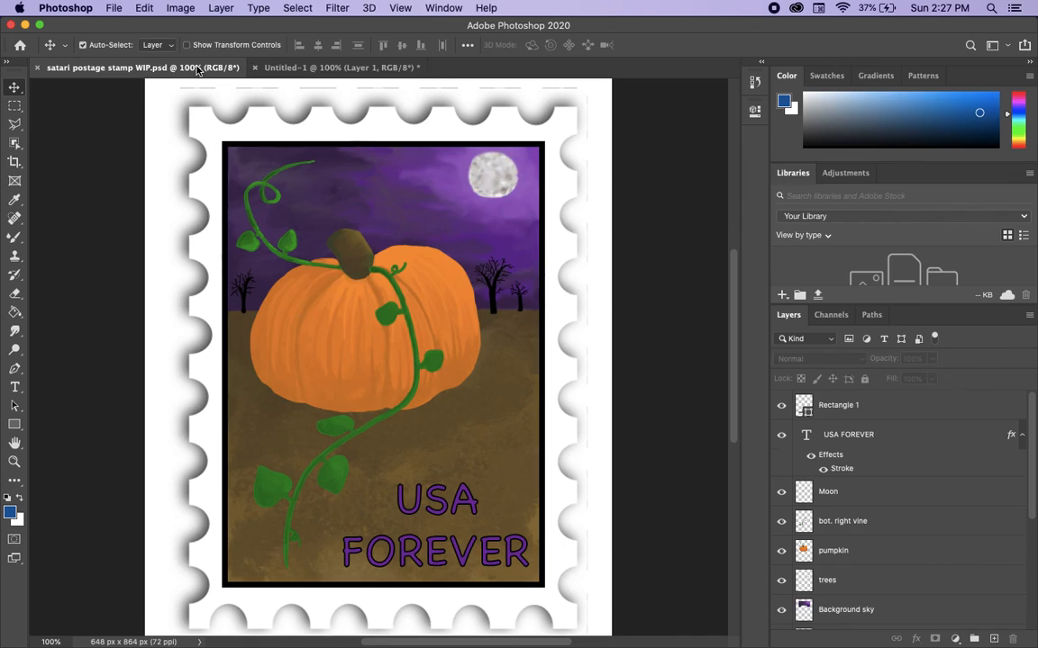
left_click(291, 73)
left_click(143, 69)
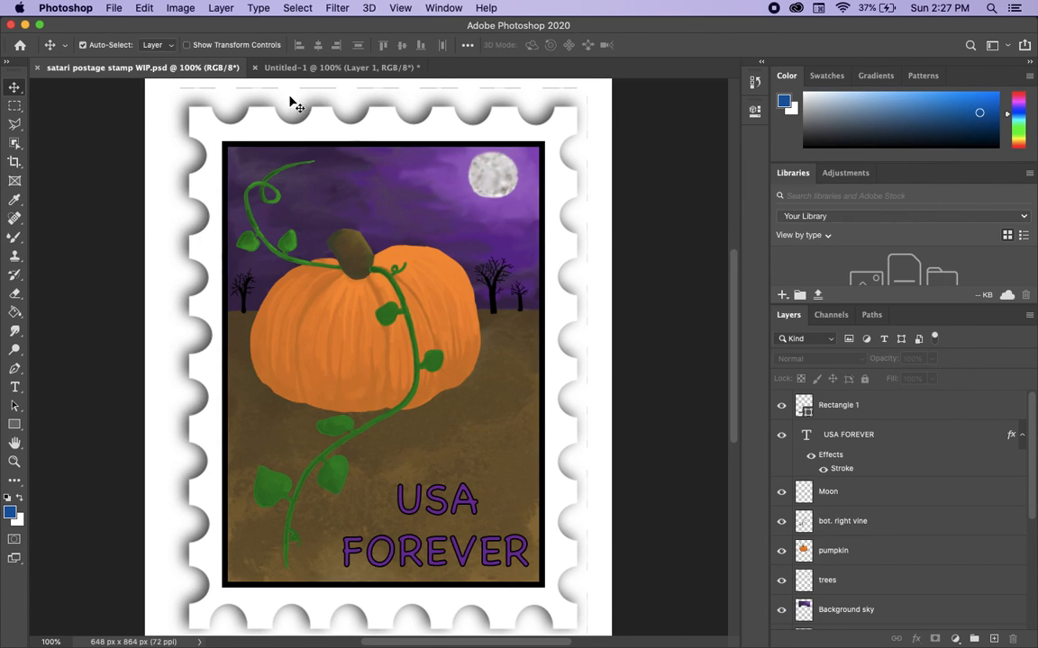
left_click(317, 72)
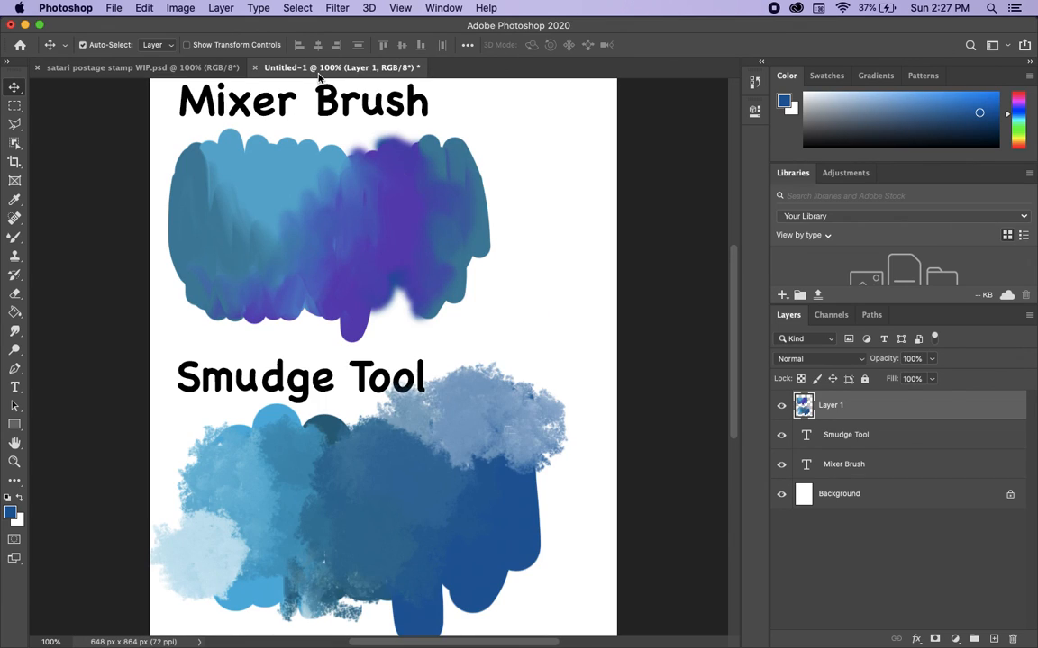